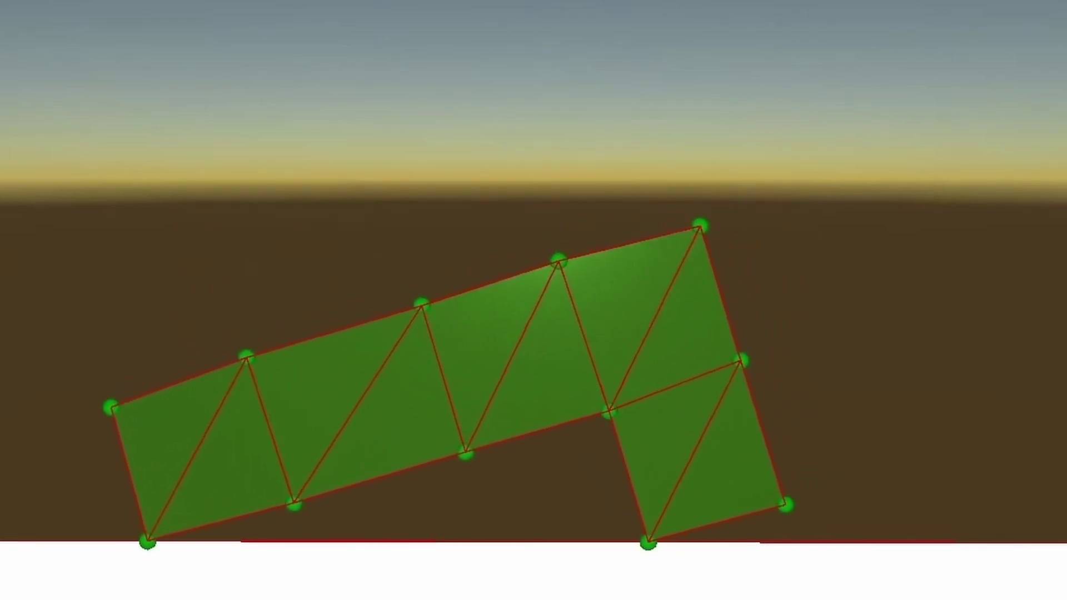
{"action": "key", "text": "space"}
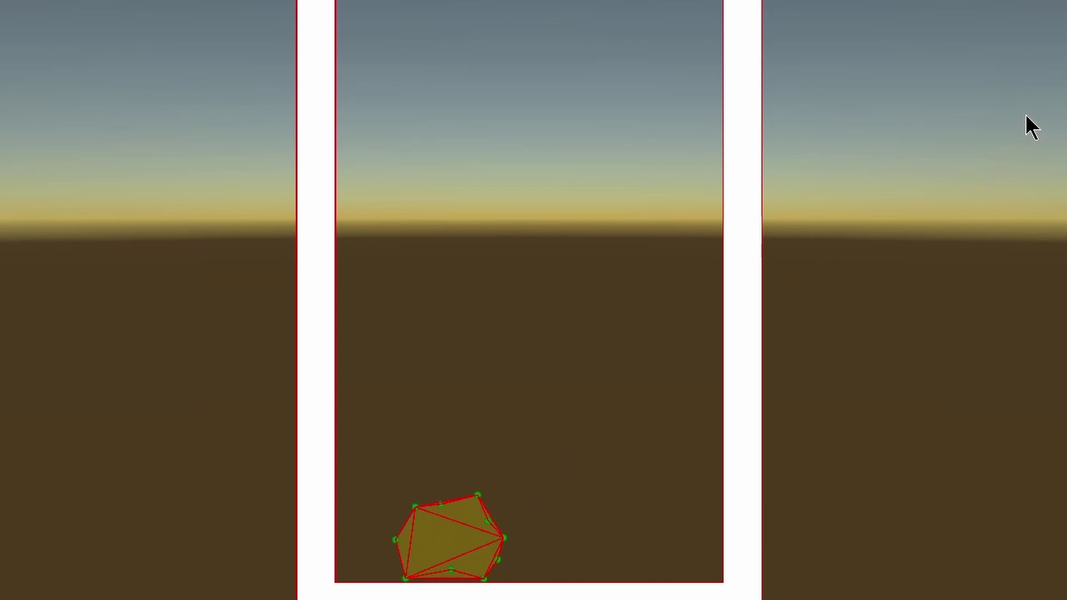
{"action": "key", "text": "d"}
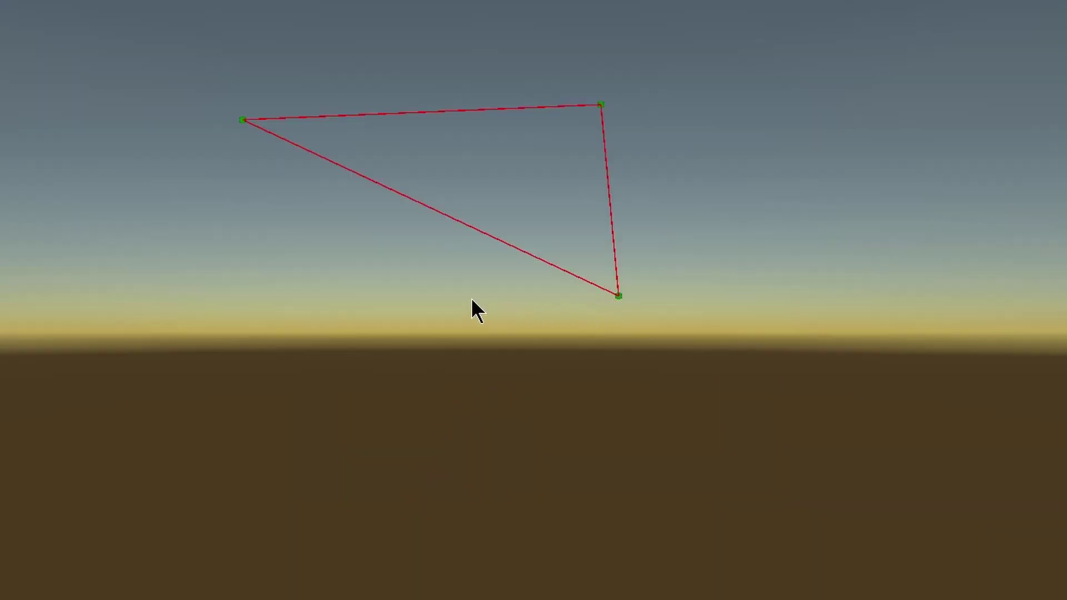
- Add points inside the four-sided outline to subdivide it into a finer triangulated mesh
{"action": "left_click", "coordinate": [400, 178]}
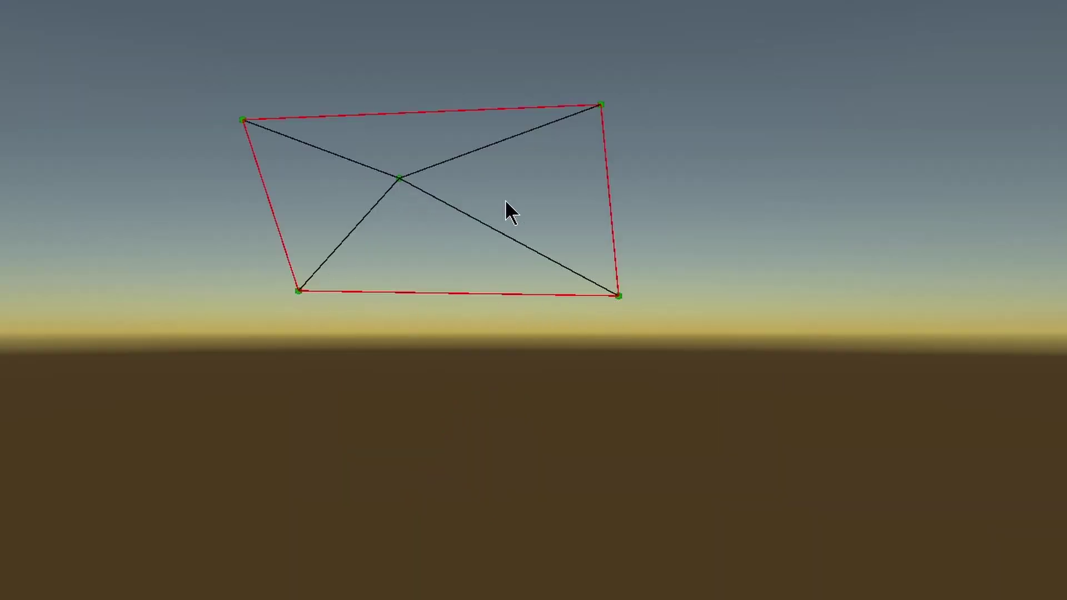
{"action": "left_click", "coordinate": [521, 200]}
{"action": "left_click", "coordinate": [464, 259]}
{"action": "left_click", "coordinate": [309, 174]}
{"action": "left_click", "coordinate": [387, 128]}
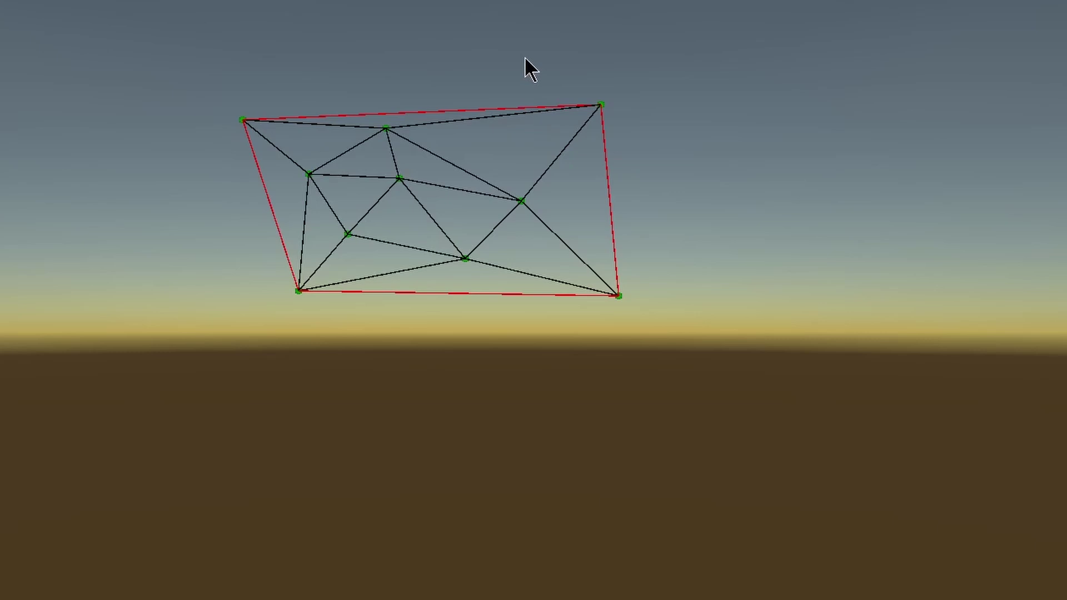
- Add points around the outside of the mesh to enlarge its outline, plus one inside near its upper-right edge
{"action": "left_click", "coordinate": [162, 326]}
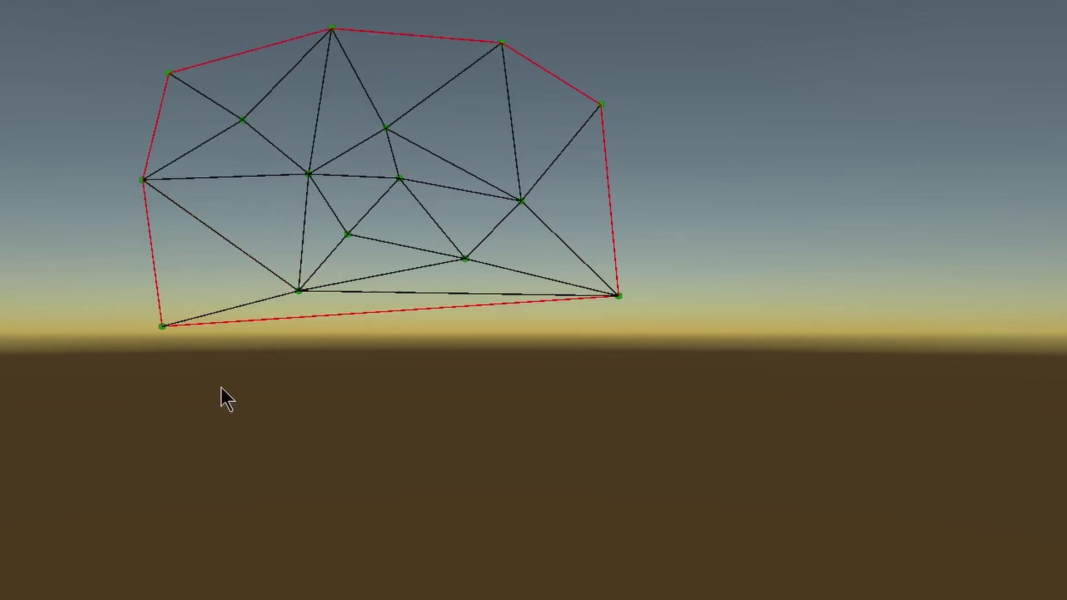
{"action": "left_click", "coordinate": [293, 414]}
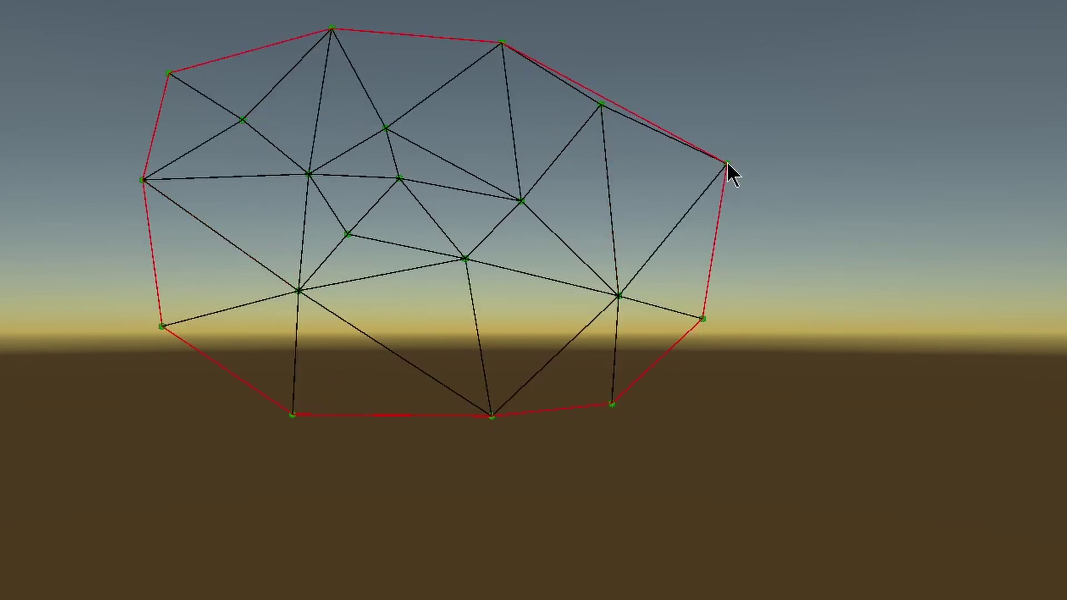
{"action": "left_click", "coordinate": [640, 198]}
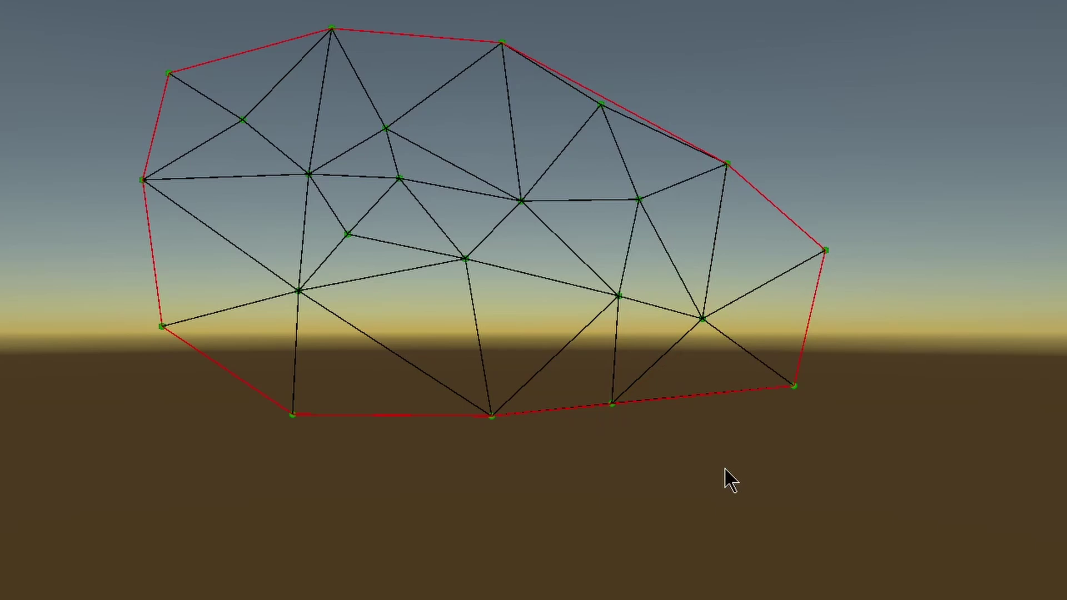
{"action": "left_click", "coordinate": [496, 516]}
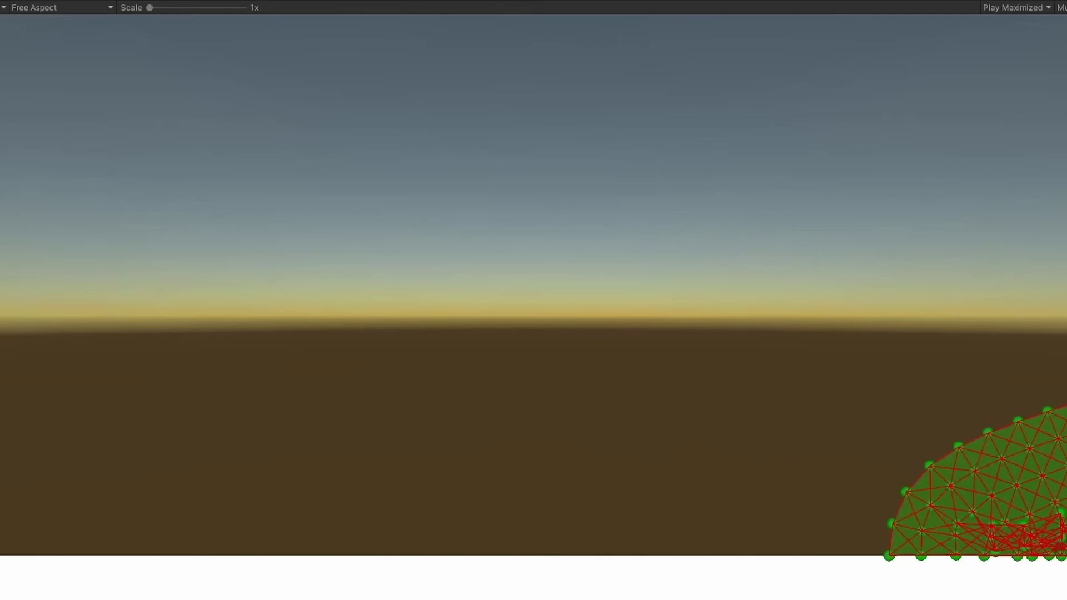
- Pull the green soft body up off the floor by its upper edge
{"action": "left_click_drag", "start_coordinate": [1053, 429], "coordinate": [745, 233]}
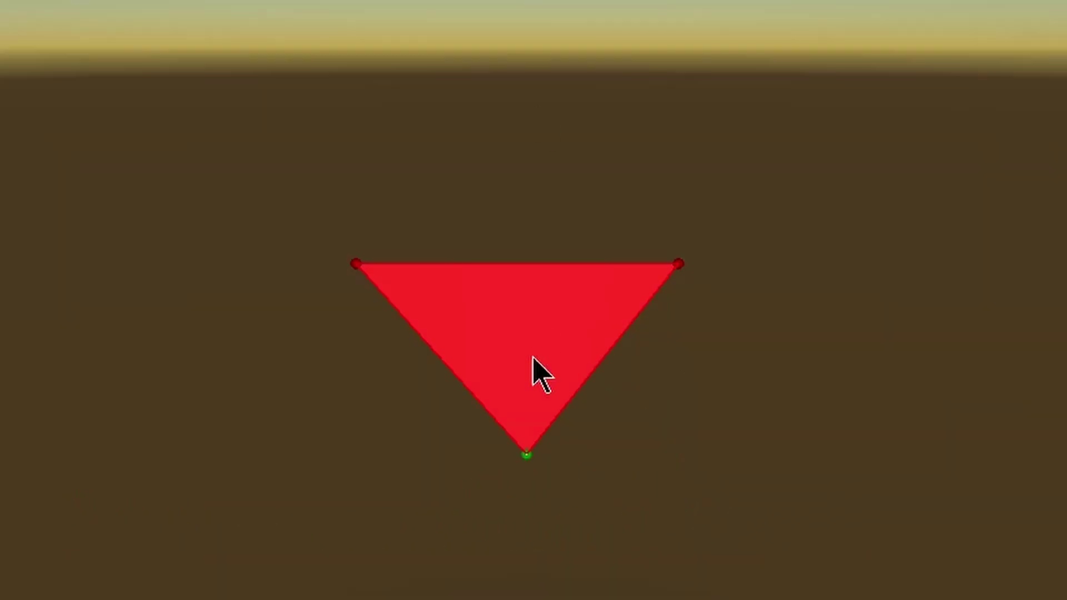
- Pull the red triangle's free green vertex back and forth across the fixed edge several times to flip the triangle
{"action": "left_click_drag", "start_coordinate": [525, 457], "coordinate": [524, 202]}
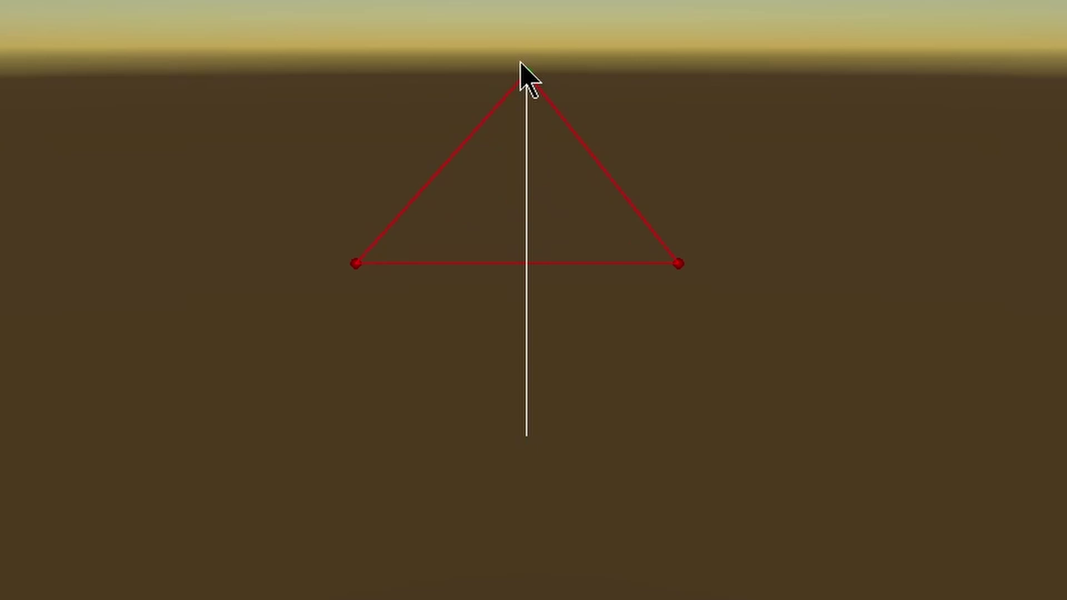
{"action": "left_click_drag", "start_coordinate": [521, 63], "coordinate": [489, 333]}
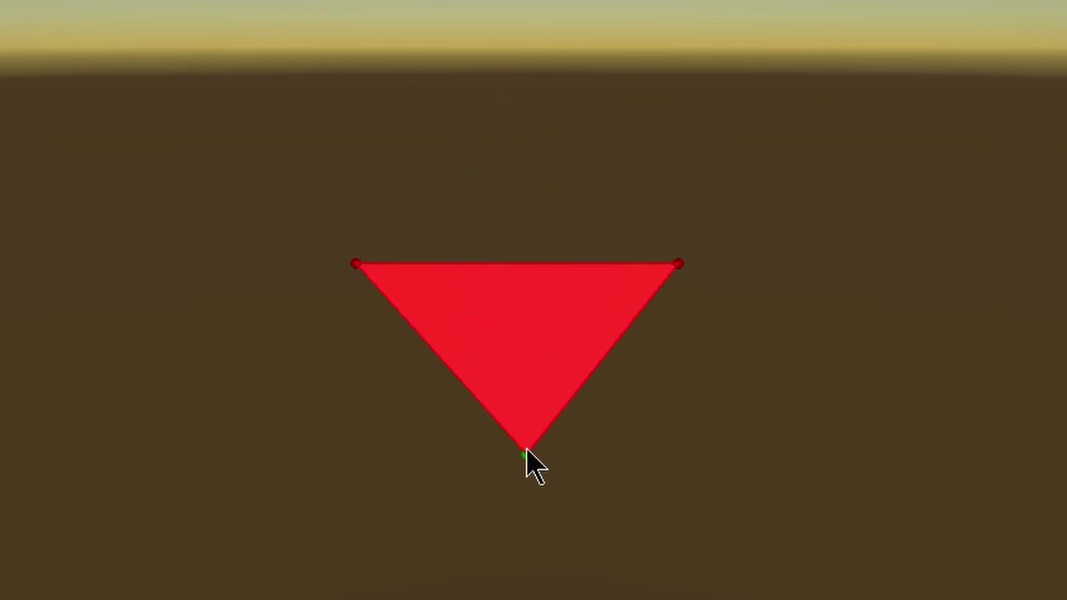
{"action": "left_click_drag", "start_coordinate": [525, 457], "coordinate": [572, 176]}
{"action": "left_click_drag", "start_coordinate": [521, 74], "coordinate": [522, 316]}
{"action": "left_click_drag", "start_coordinate": [525, 451], "coordinate": [604, 193]}
{"action": "left_click_drag", "start_coordinate": [512, 76], "coordinate": [469, 258]}
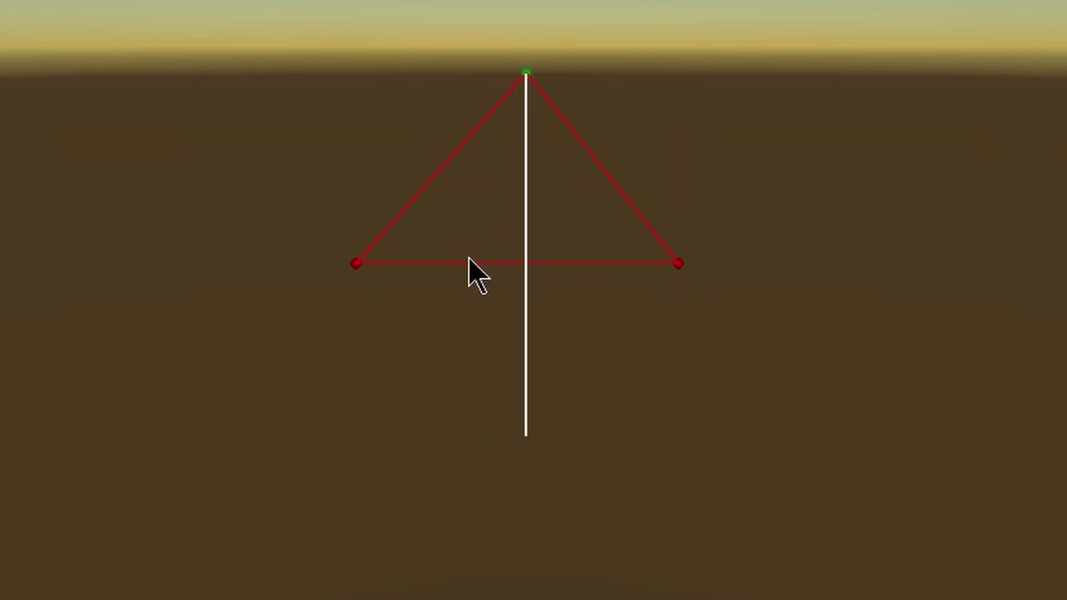
{"action": "left_click_drag", "start_coordinate": [520, 87], "coordinate": [534, 298]}
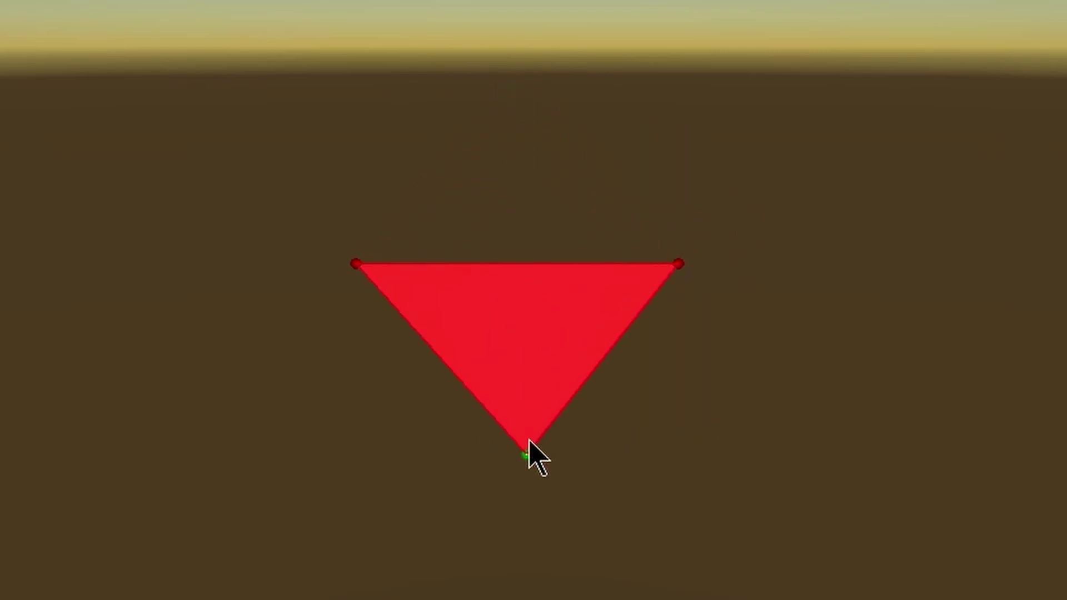
{"action": "left_click_drag", "start_coordinate": [529, 441], "coordinate": [525, 260]}
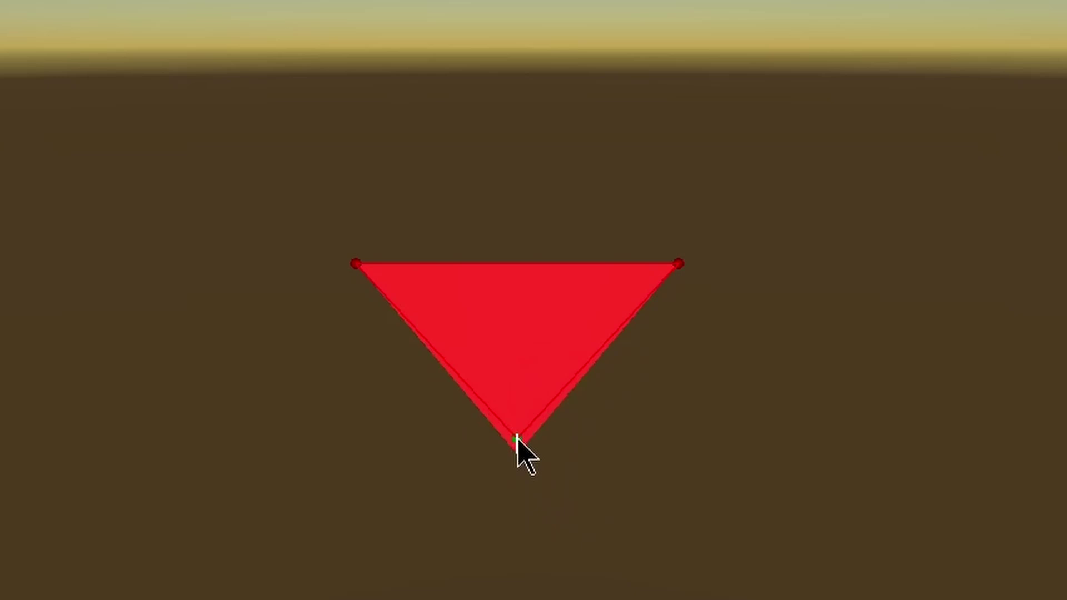
- Displace the red triangle's vertices beyond its opposite edge and away from the shape to test how it recovers
{"action": "left_click_drag", "start_coordinate": [517, 439], "coordinate": [535, 1]}
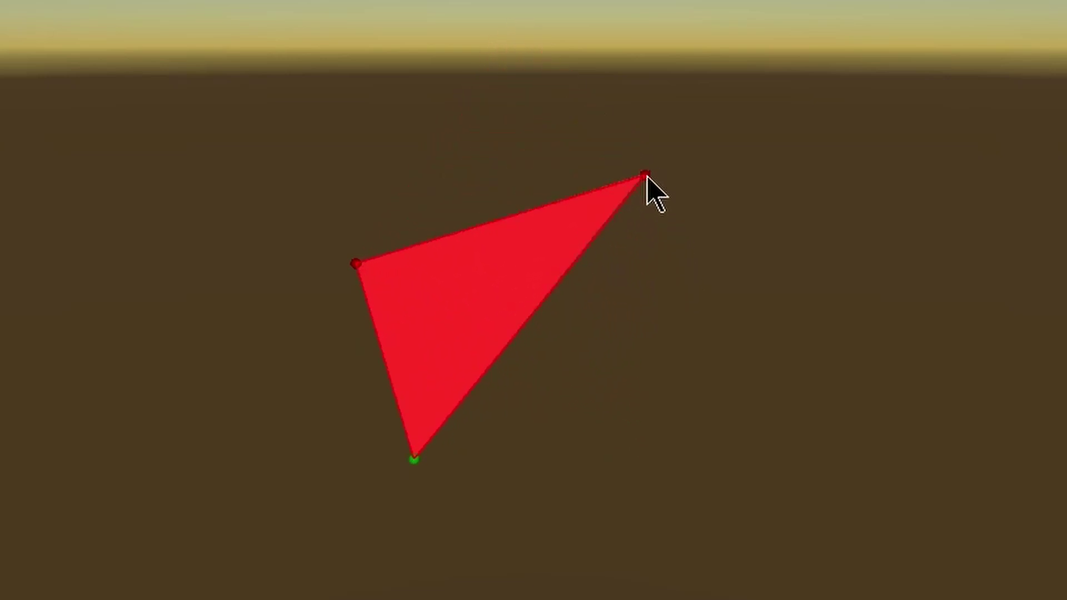
{"action": "left_click_drag", "start_coordinate": [530, 459], "coordinate": [464, 556]}
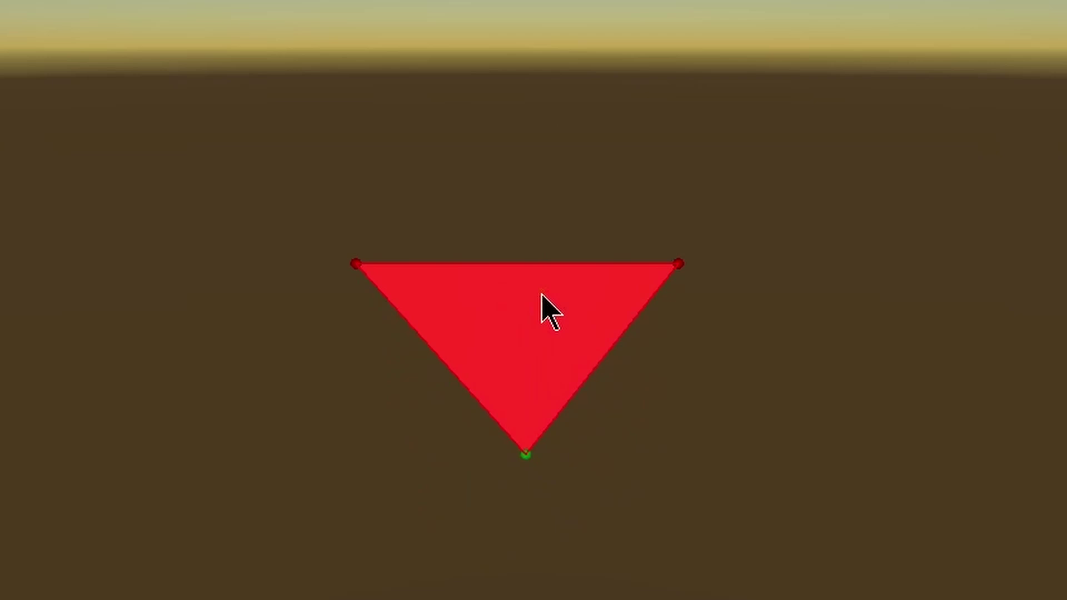
{"action": "left_click_drag", "start_coordinate": [518, 446], "coordinate": [539, 108]}
{"action": "mouse_move", "coordinate": [526, 460]}
{"action": "left_mouse_down"}
{"action": "mouse_move", "coordinate": [705, 415]}
{"action": "mouse_move", "coordinate": [525, 455]}
{"action": "left_mouse_up"}
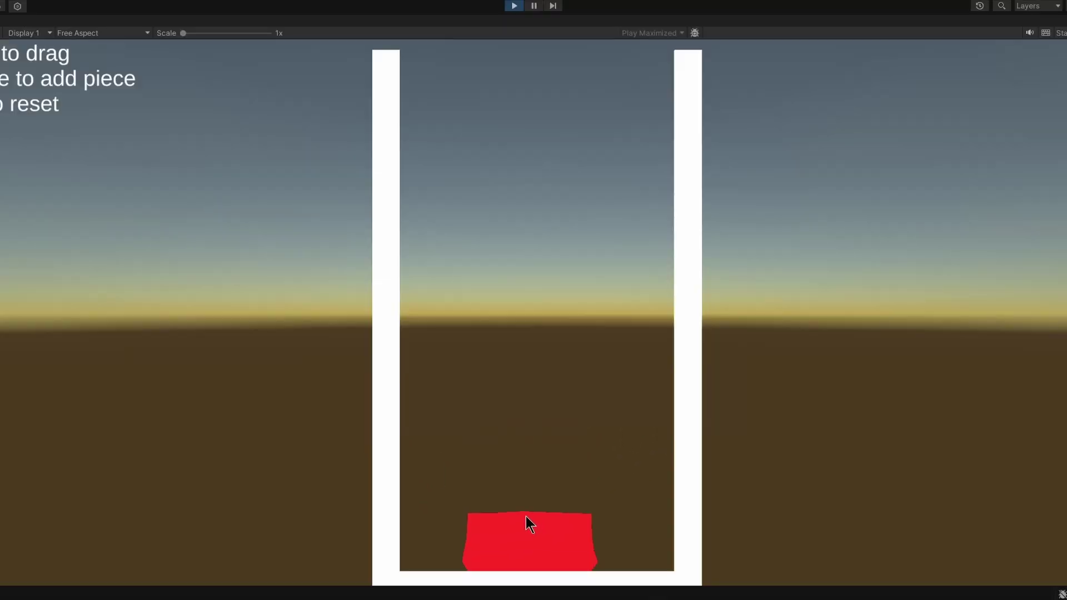
- Lift the red rectangular soft body inside the container and turn on the debug wireframe while testing it
{"action": "left_click_drag", "start_coordinate": [525, 535], "coordinate": [583, 426]}
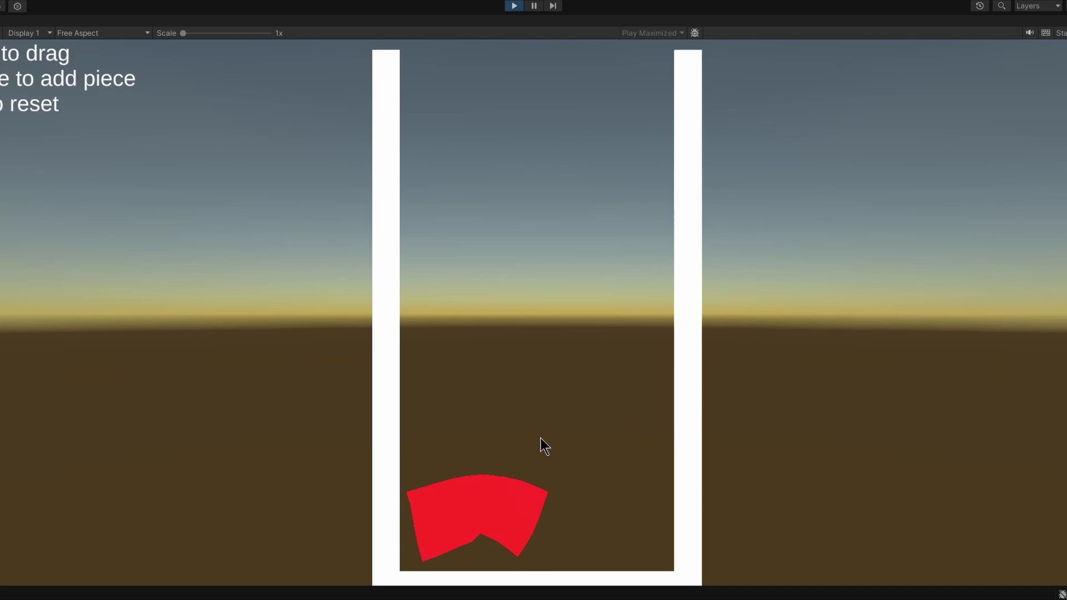
{"action": "key", "text": "d"}
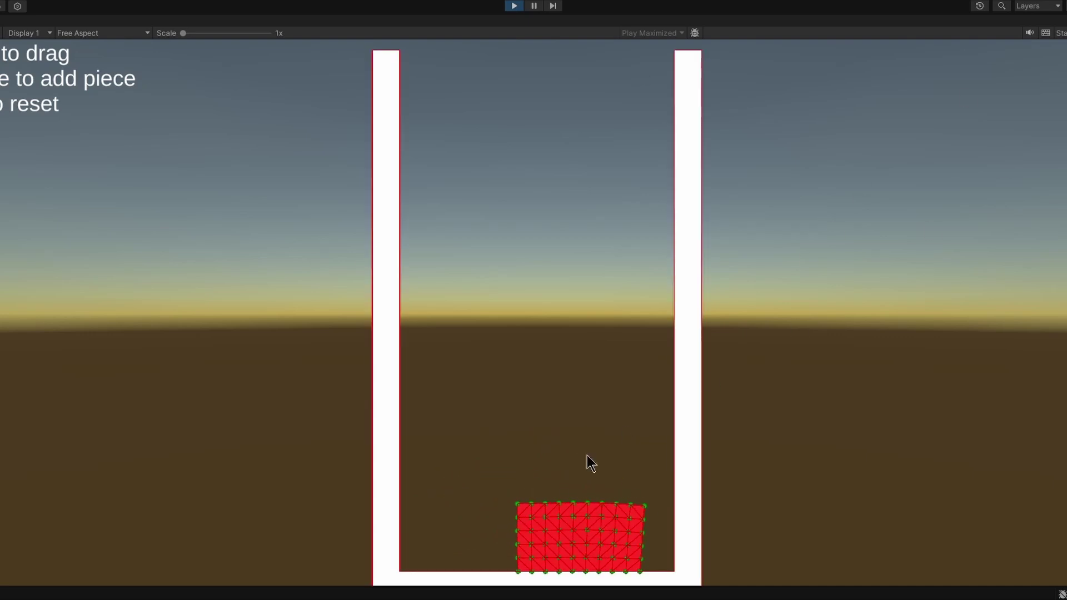
{"action": "left_click_drag", "start_coordinate": [589, 516], "coordinate": [577, 424]}
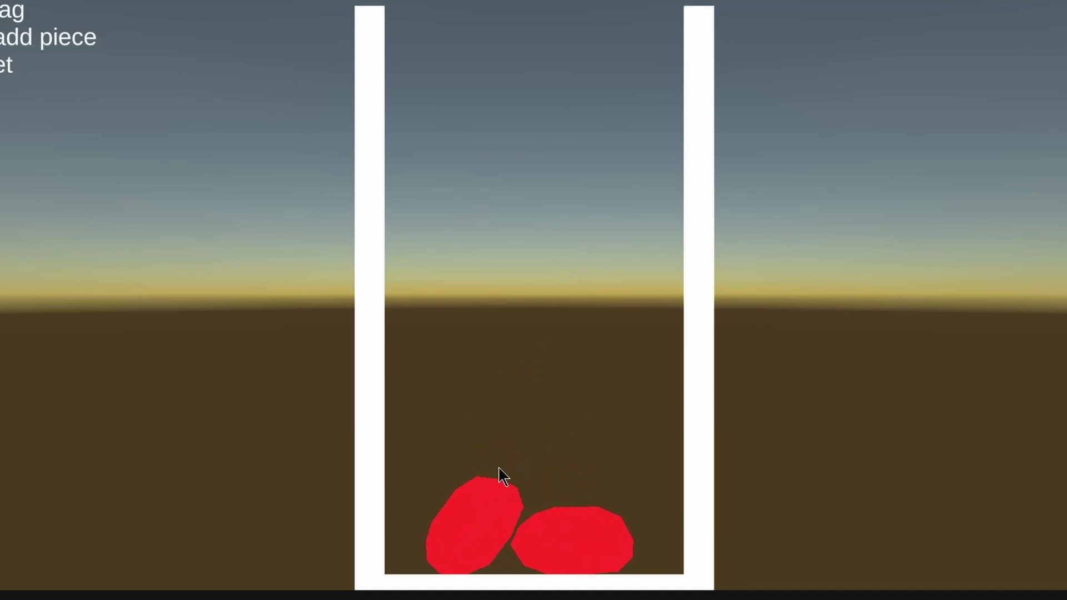
- Lift the rounded red soft bodies inside the container, and move the container slightly upward in the Scene view
{"action": "left_click_drag", "start_coordinate": [497, 478], "coordinate": [552, 335]}
{"action": "left_click_drag", "start_coordinate": [500, 533], "coordinate": [570, 395]}
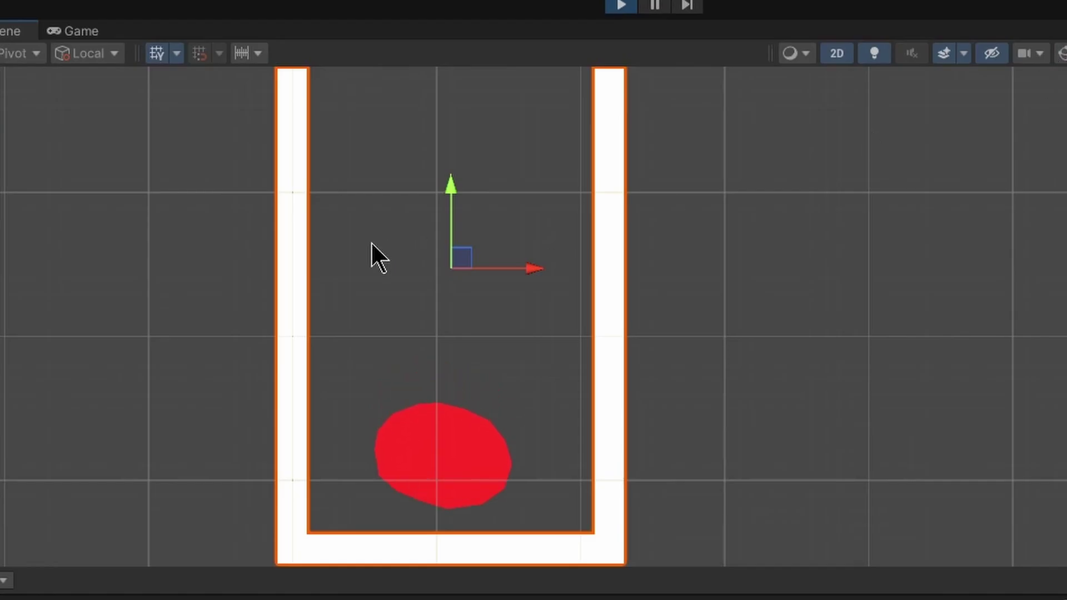
{"action": "left_click_drag", "start_coordinate": [462, 253], "coordinate": [466, 207]}
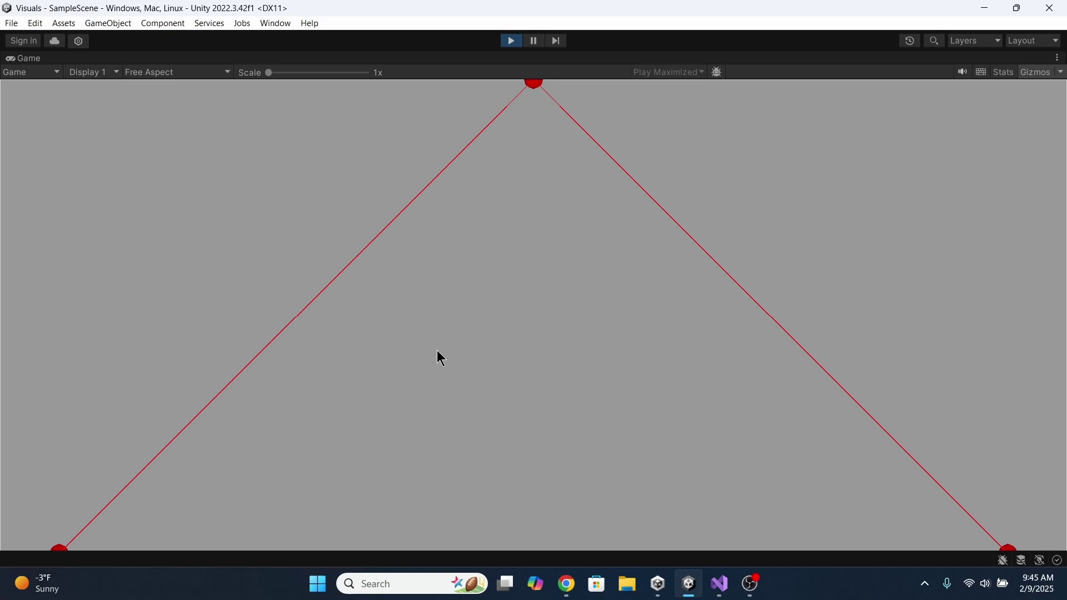
- Add points one at a time inside the large triangle to subdivide it into smaller triangles
{"action": "left_click", "coordinate": [385, 385]}
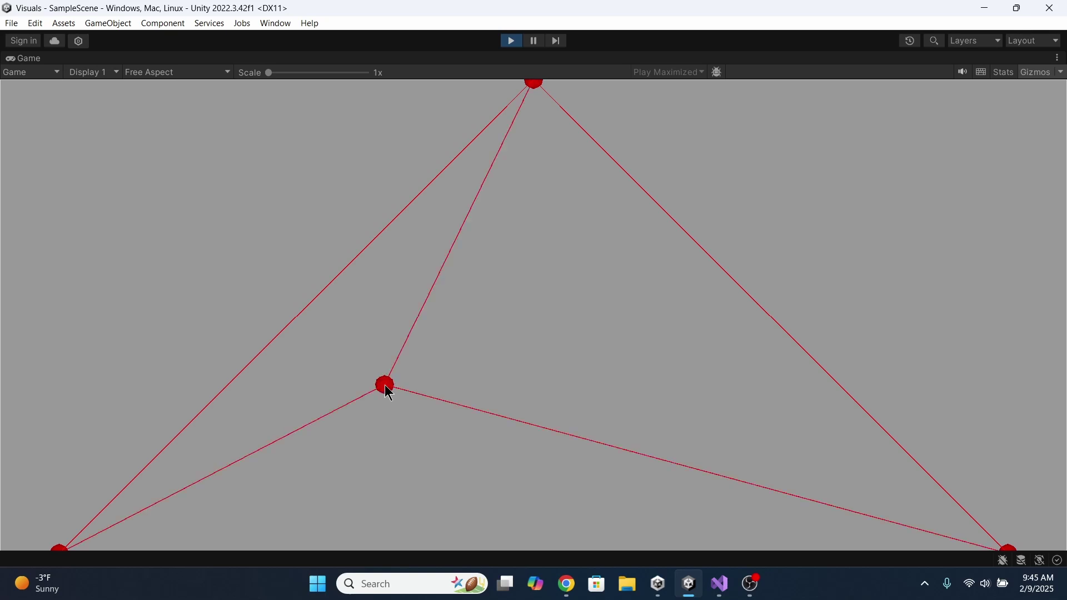
{"action": "left_click", "coordinate": [611, 314]}
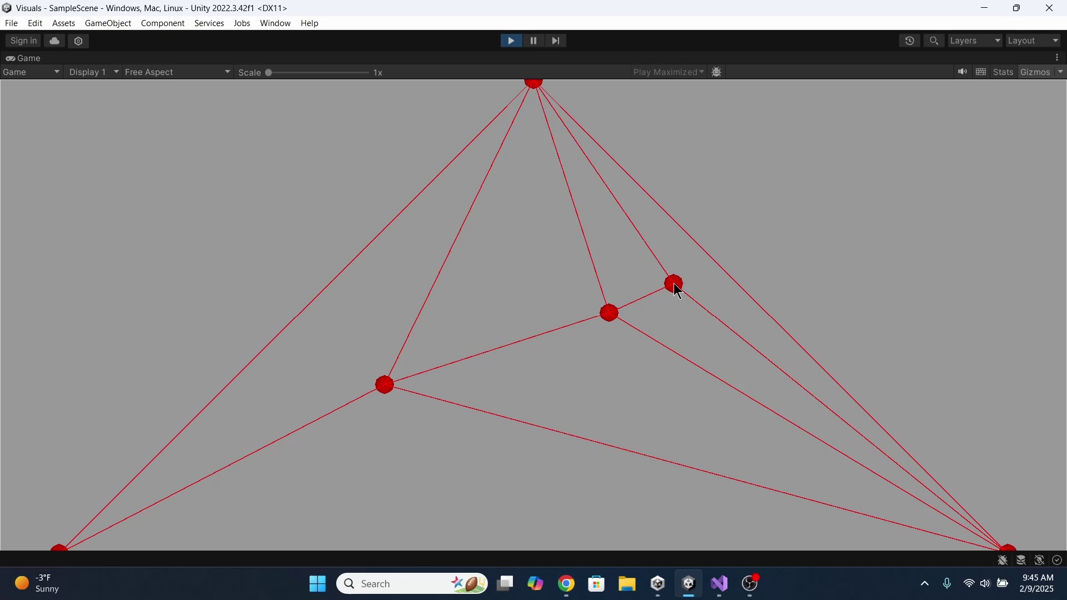
{"action": "left_click", "coordinate": [593, 412]}
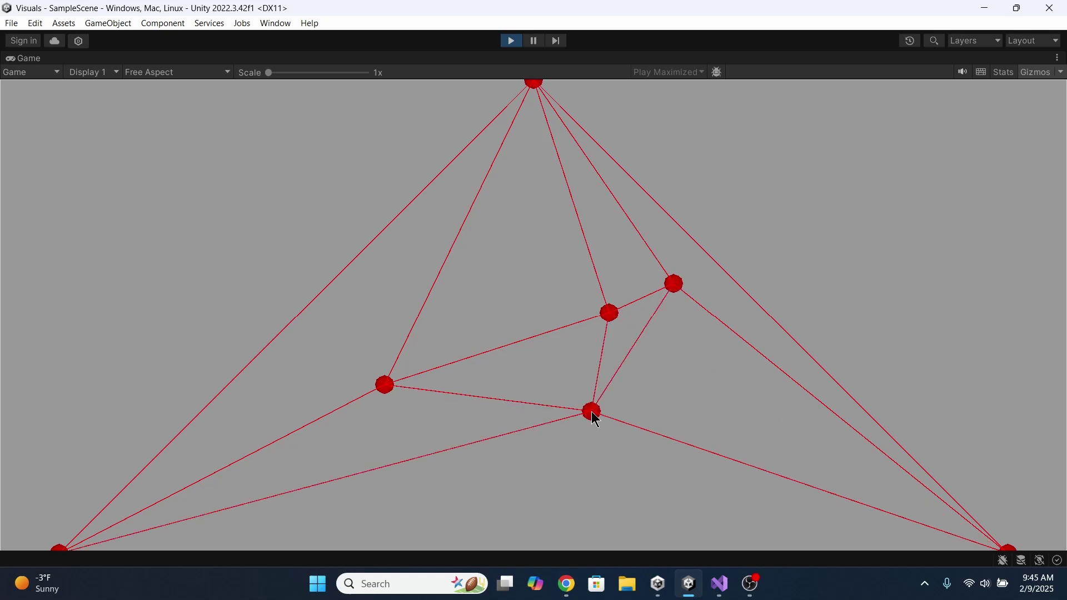
{"action": "left_click", "coordinate": [525, 278]}
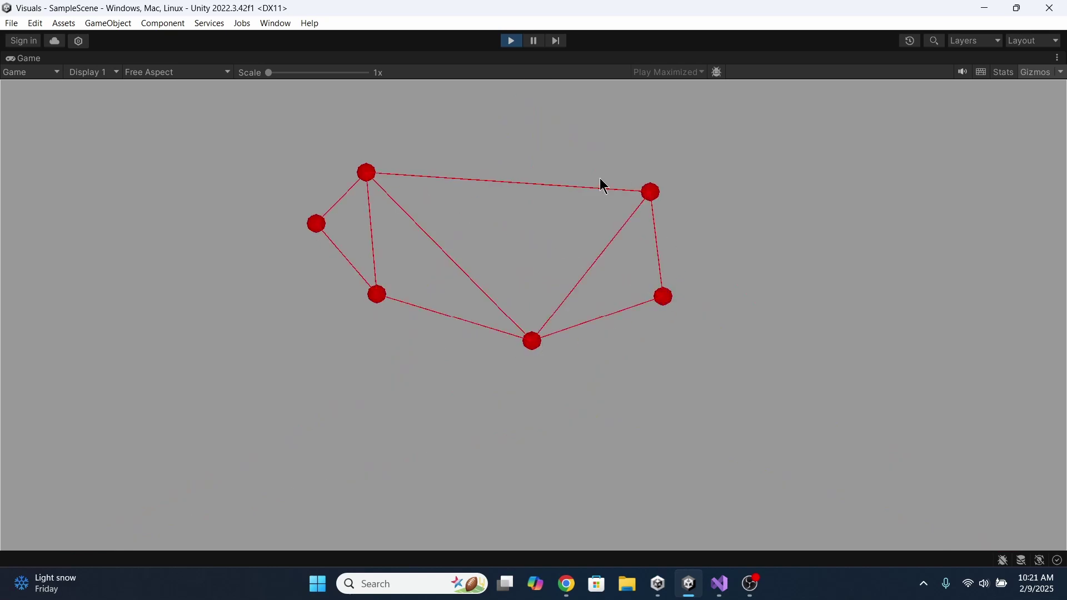
- Add three points within the six-point mesh's upper and central area, and more beyond its lower-left and upper edges
{"action": "left_click", "coordinate": [529, 173]}
{"action": "left_click", "coordinate": [484, 224]}
{"action": "left_click", "coordinate": [574, 273]}
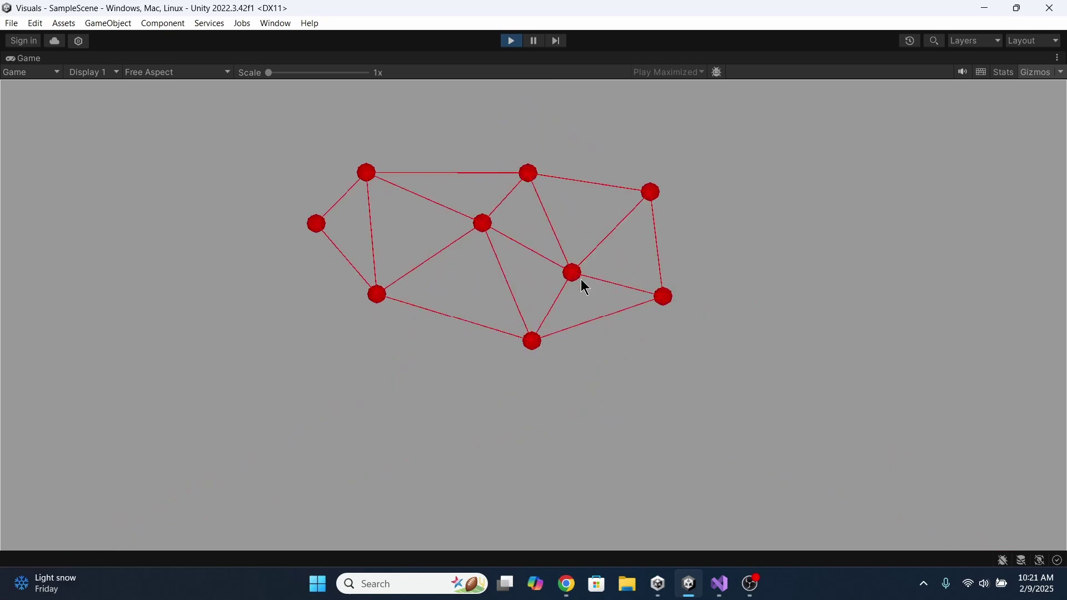
{"action": "left_click", "coordinate": [306, 404]}
{"action": "left_click", "coordinate": [222, 336]}
{"action": "left_click_drag", "start_coordinate": [414, 298], "coordinate": [466, 122]}
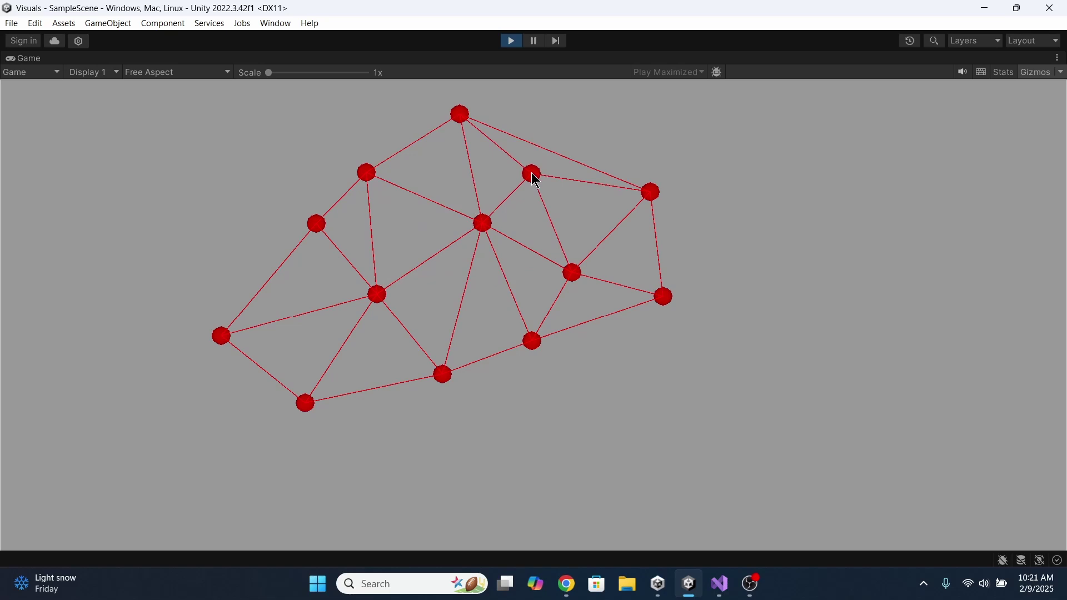
- Move several mesh points outward to the right, up and down, and add points along the lower-right outline
{"action": "left_click_drag", "start_coordinate": [536, 179], "coordinate": [750, 128]}
{"action": "left_click_drag", "start_coordinate": [652, 194], "coordinate": [862, 285]}
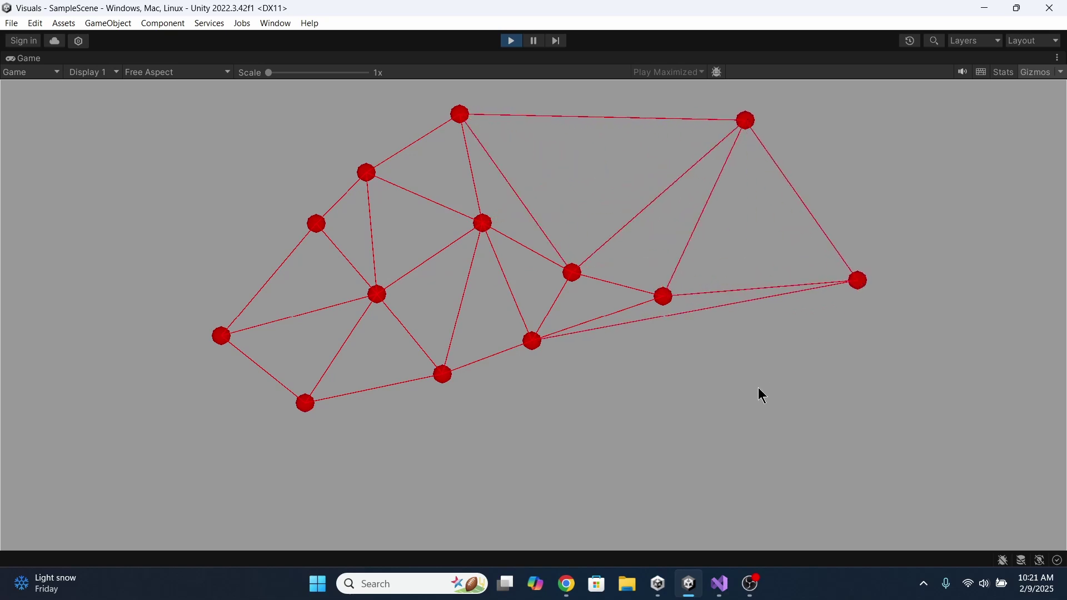
{"action": "left_click", "coordinate": [759, 400]}
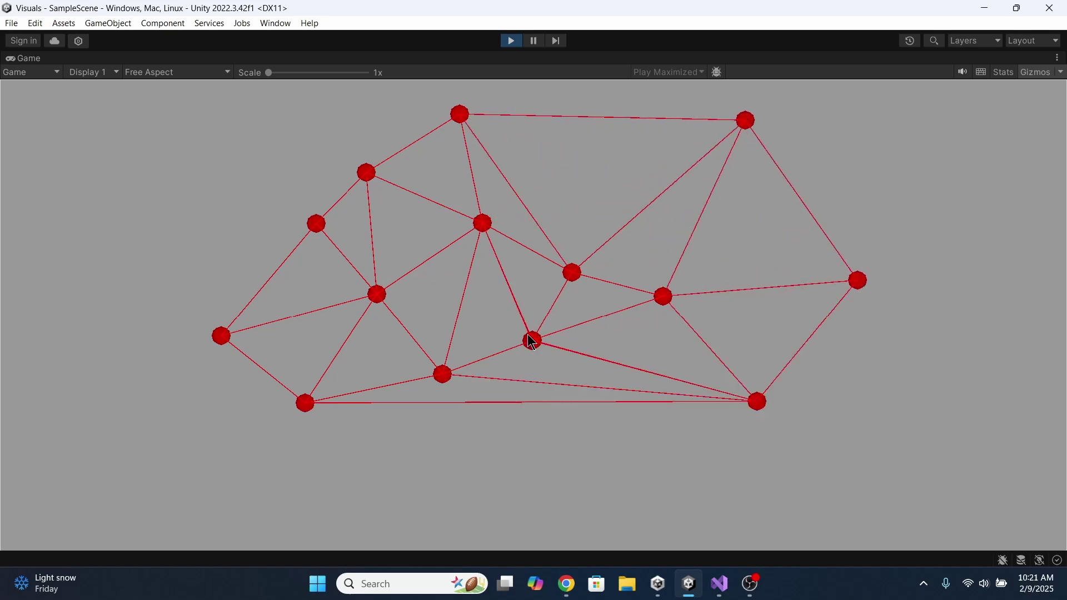
{"action": "left_click_drag", "start_coordinate": [532, 341], "coordinate": [562, 495]}
{"action": "left_click_drag", "start_coordinate": [539, 340], "coordinate": [877, 384]}
{"action": "left_click_drag", "start_coordinate": [575, 278], "coordinate": [578, 202]}
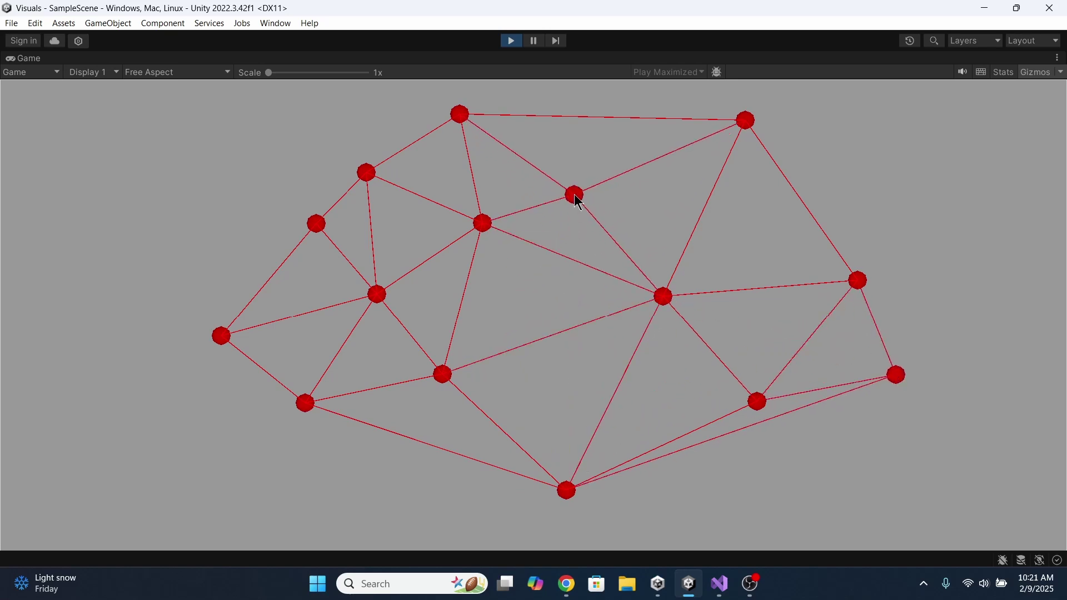
- Add four points in the mesh's central and right interior, and pull its inner lower-right point down and outward
{"action": "left_click", "coordinate": [557, 276]}
{"action": "left_click", "coordinate": [579, 362]}
{"action": "left_click", "coordinate": [714, 358]}
{"action": "left_click", "coordinate": [736, 261]}
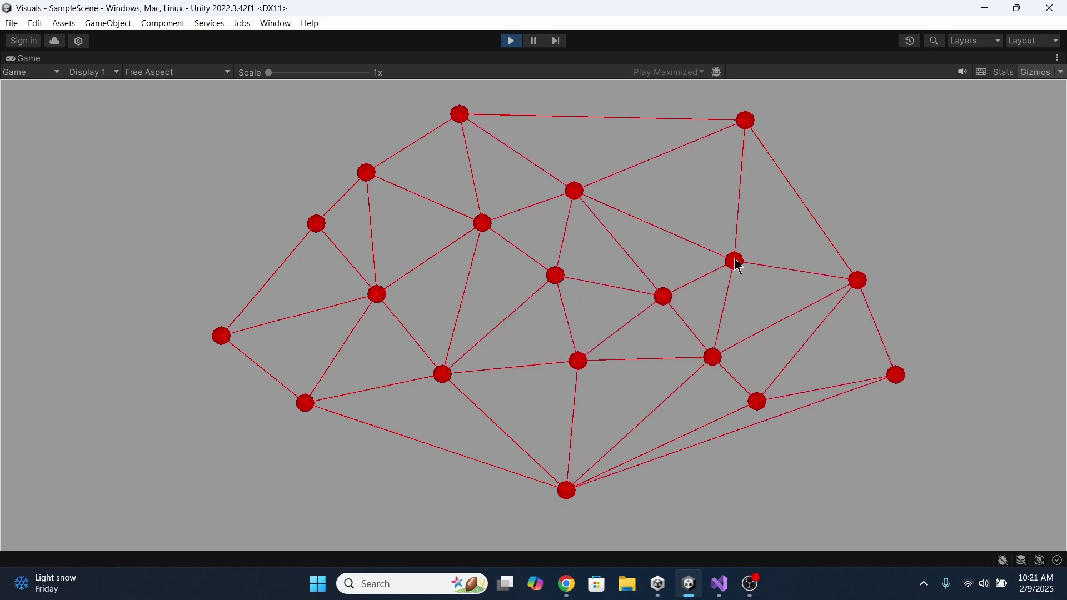
{"action": "left_click_drag", "start_coordinate": [777, 405], "coordinate": [809, 472]}
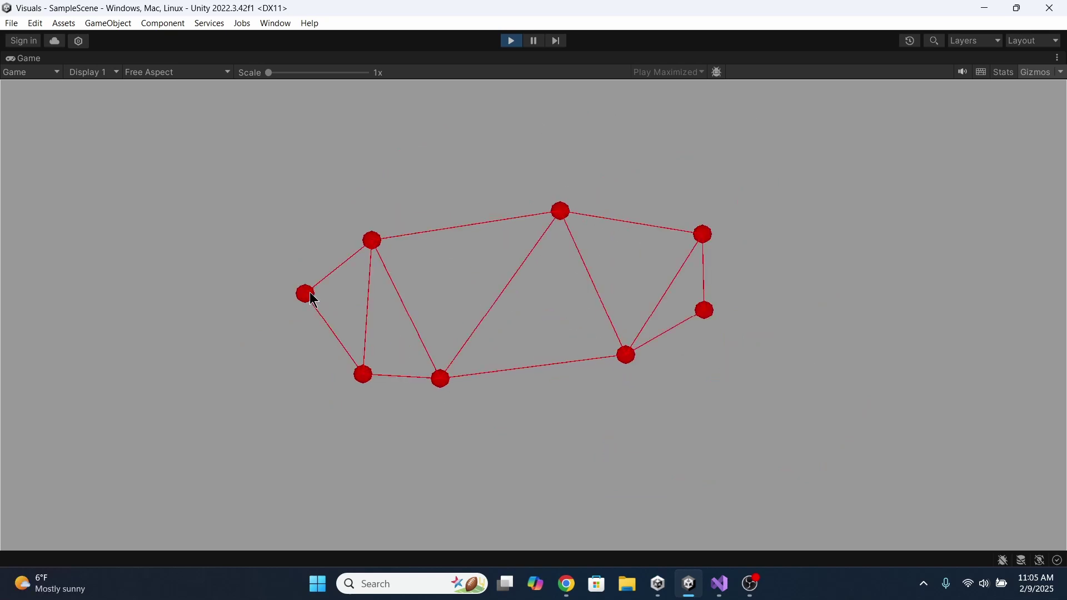
{"action": "left_click", "coordinate": [705, 311]}
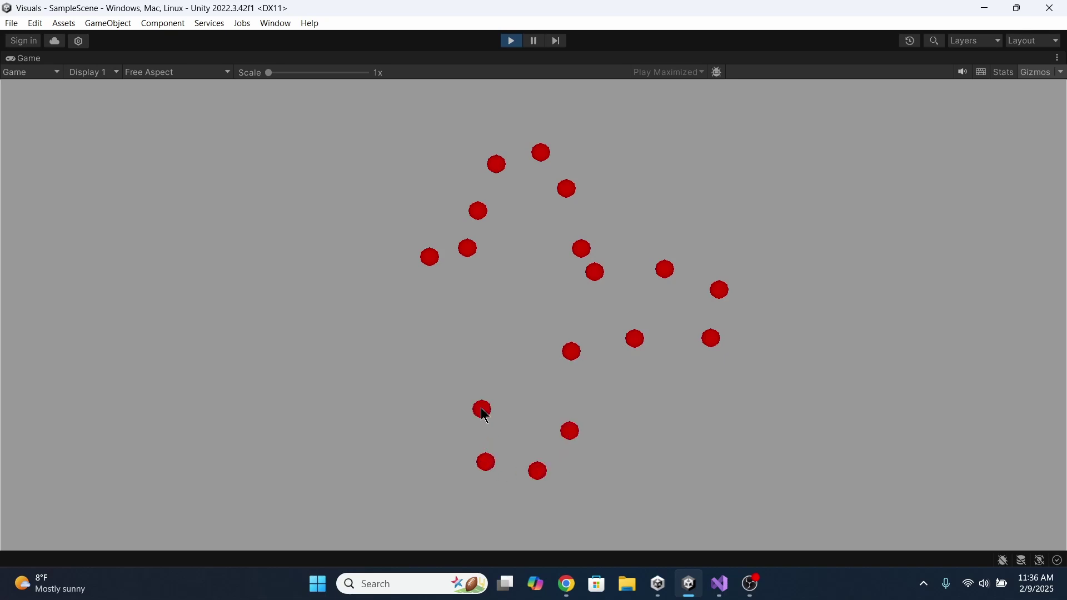
- Place the remaining points on the left arm of the cross-shaped outline and triangulate the closed shape
{"action": "left_click", "coordinate": [369, 280]}
{"action": "left_click", "coordinate": [392, 268]}
{"action": "key", "text": "space"}
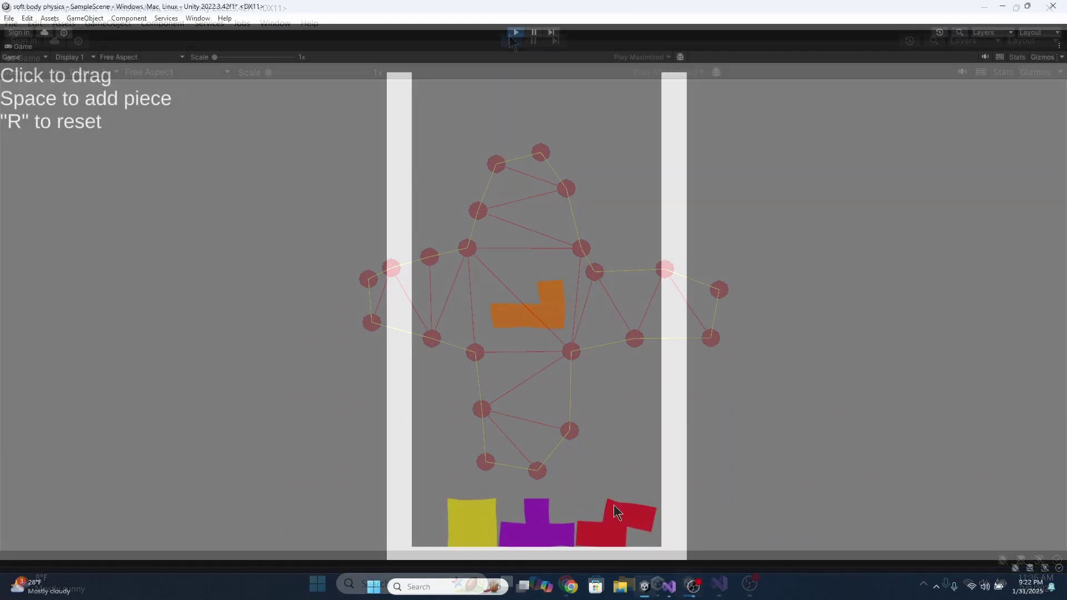
- Pull the red piece up toward the yellow block, and lift the yellow block with the gizmos temporarily shown
{"action": "left_click_drag", "start_coordinate": [609, 502], "coordinate": [500, 422]}
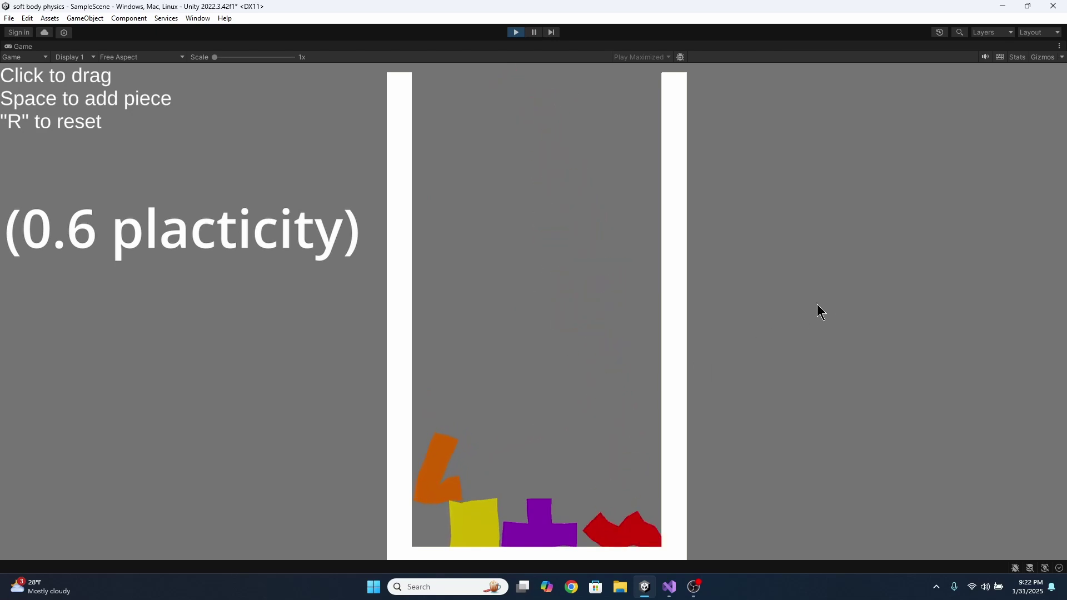
{"action": "left_click", "coordinate": [1043, 57]}
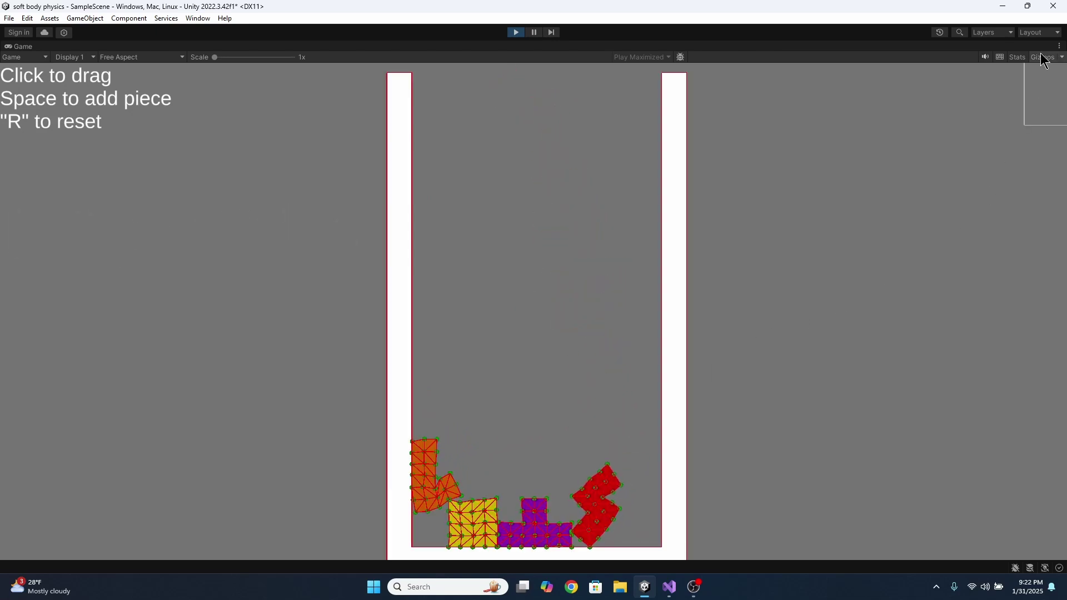
{"action": "left_click_drag", "start_coordinate": [489, 512], "coordinate": [581, 378]}
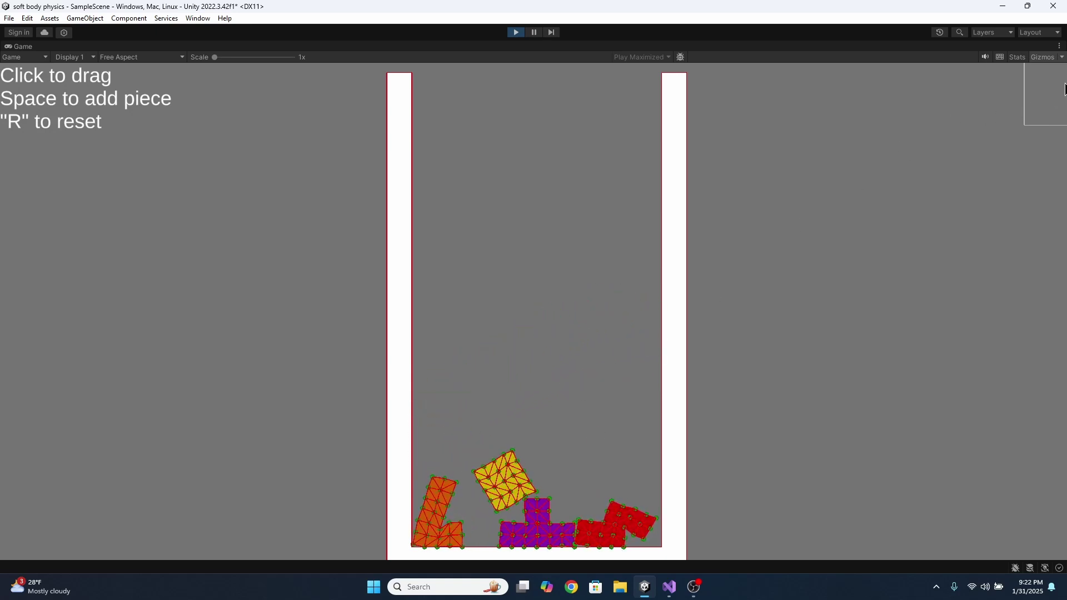
{"action": "left_click", "coordinate": [1044, 57]}
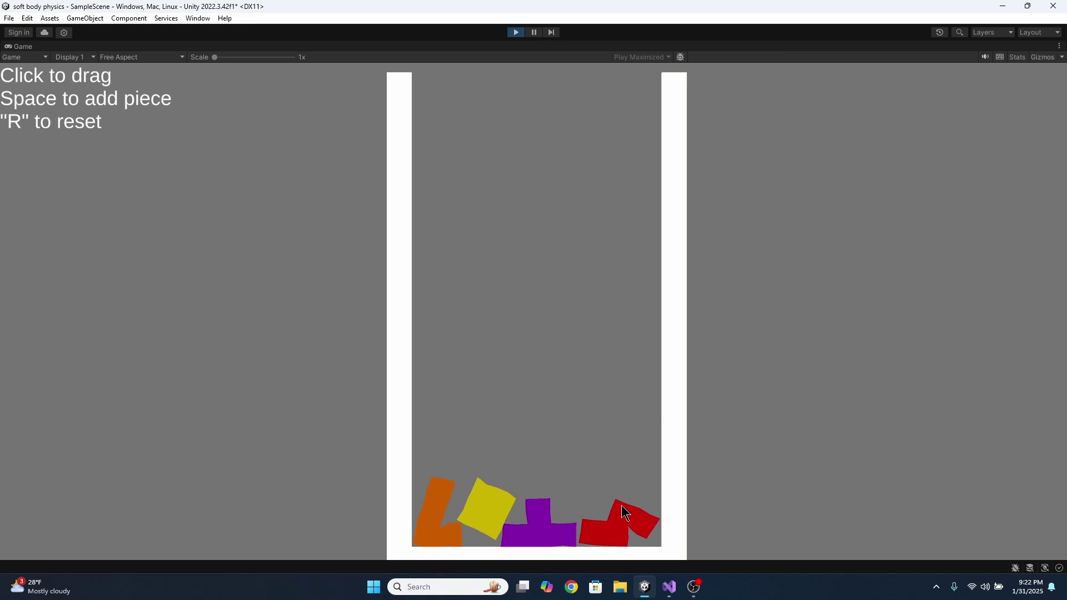
- Toss the red, yellow, purple and orange soft pieces around inside the container
{"action": "left_click_drag", "start_coordinate": [622, 506], "coordinate": [526, 445]}
{"action": "left_click_drag", "start_coordinate": [505, 508], "coordinate": [606, 389]}
{"action": "left_click_drag", "start_coordinate": [550, 507], "coordinate": [617, 416]}
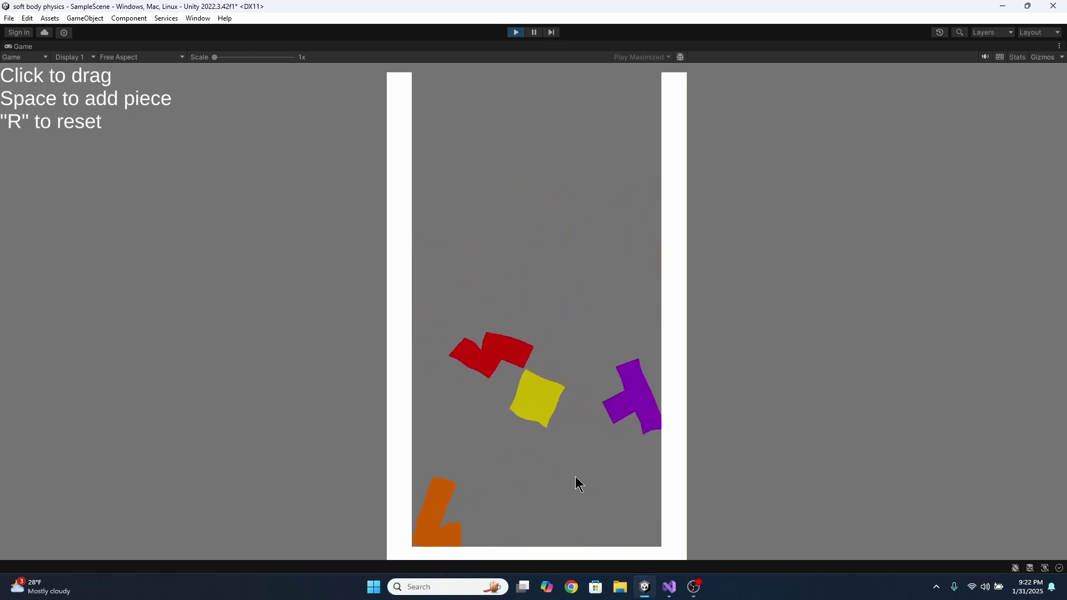
{"action": "left_click_drag", "start_coordinate": [439, 509], "coordinate": [579, 455]}
{"action": "left_click_drag", "start_coordinate": [530, 522], "coordinate": [502, 447]}
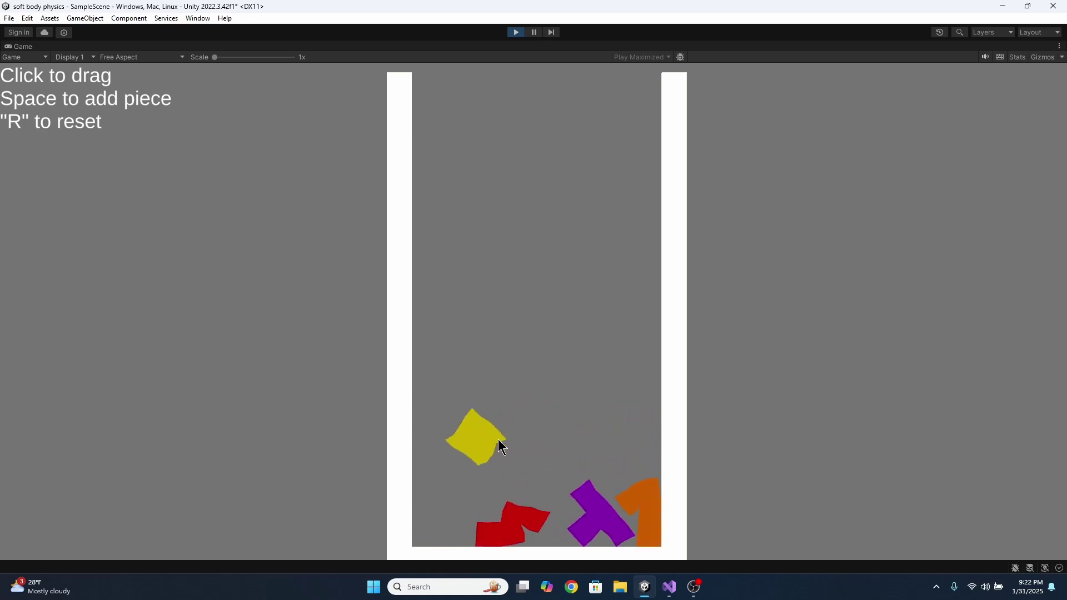
- Throw the purple and orange pieces up and across toward the container's left wall
{"action": "left_click_drag", "start_coordinate": [606, 383], "coordinate": [606, 395]}
{"action": "left_click_drag", "start_coordinate": [585, 494], "coordinate": [451, 418]}
{"action": "left_click_drag", "start_coordinate": [651, 491], "coordinate": [508, 447]}
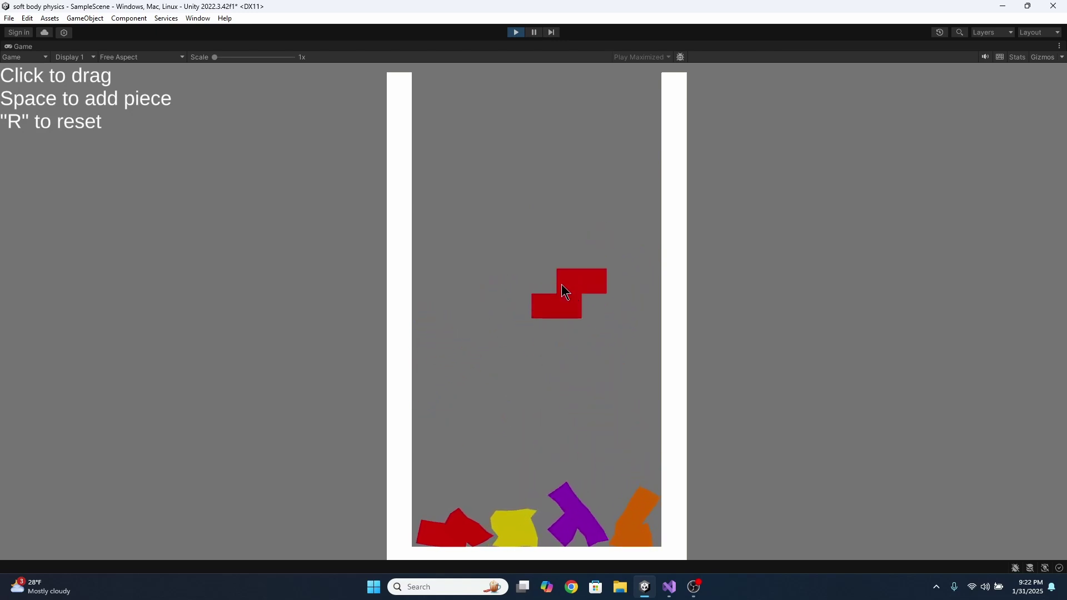
- Add falling pieces one after another to the pile, and pull the upper purple T-shaped piece up to the left
{"action": "key", "text": "space"}
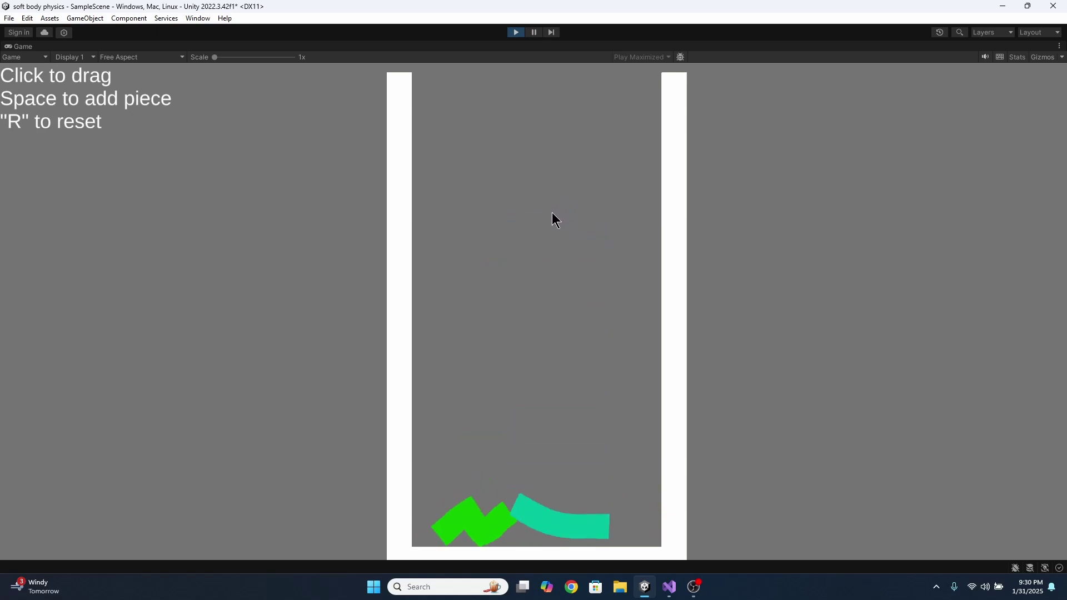
{"action": "key", "text": "space"}
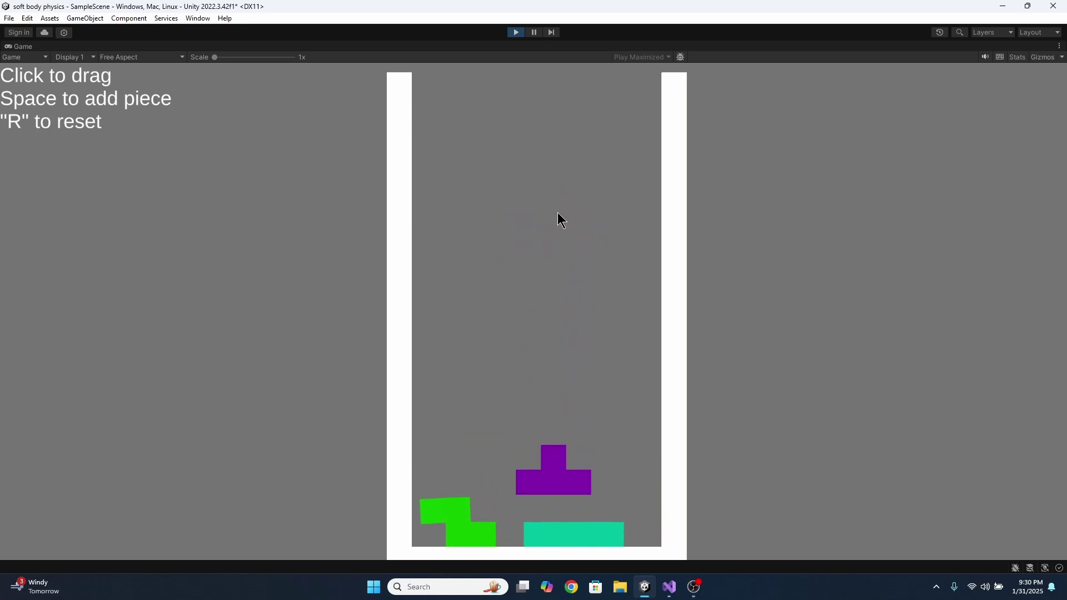
{"action": "key", "text": "space"}
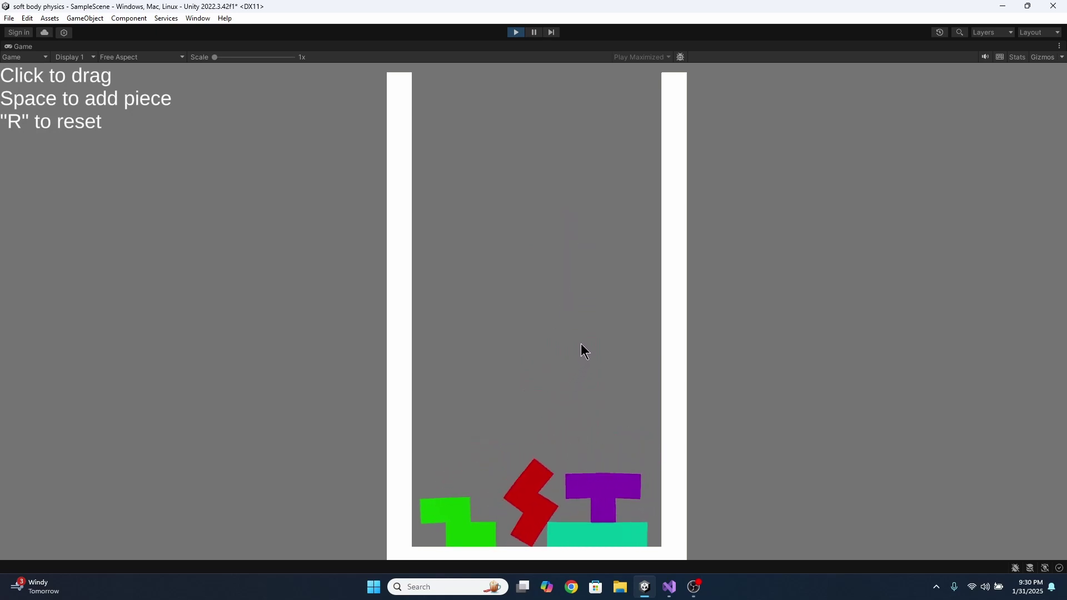
{"action": "key", "text": "space"}
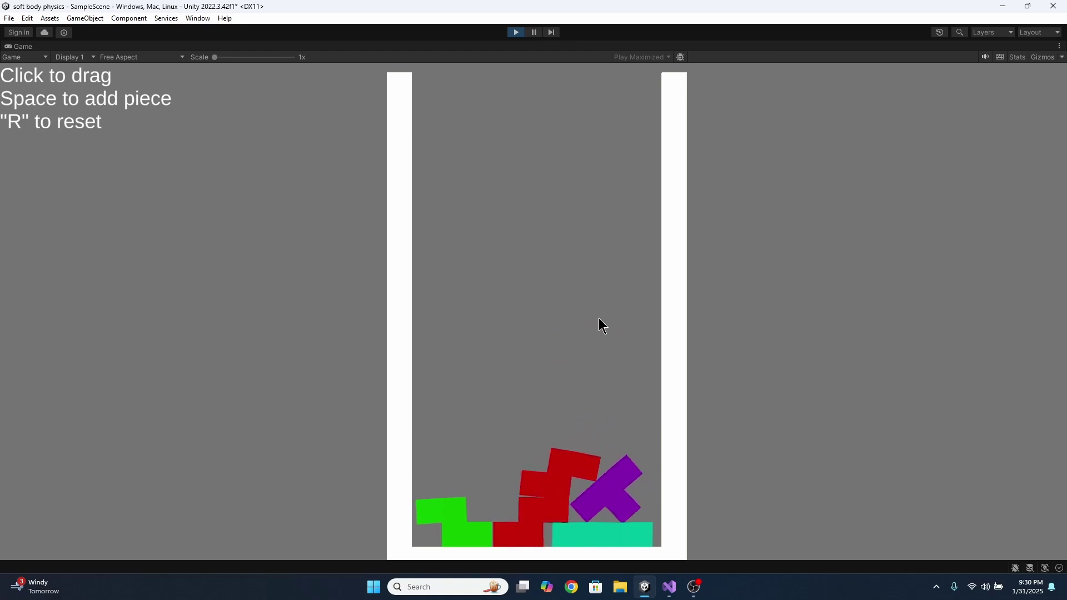
{"action": "key", "text": "space"}
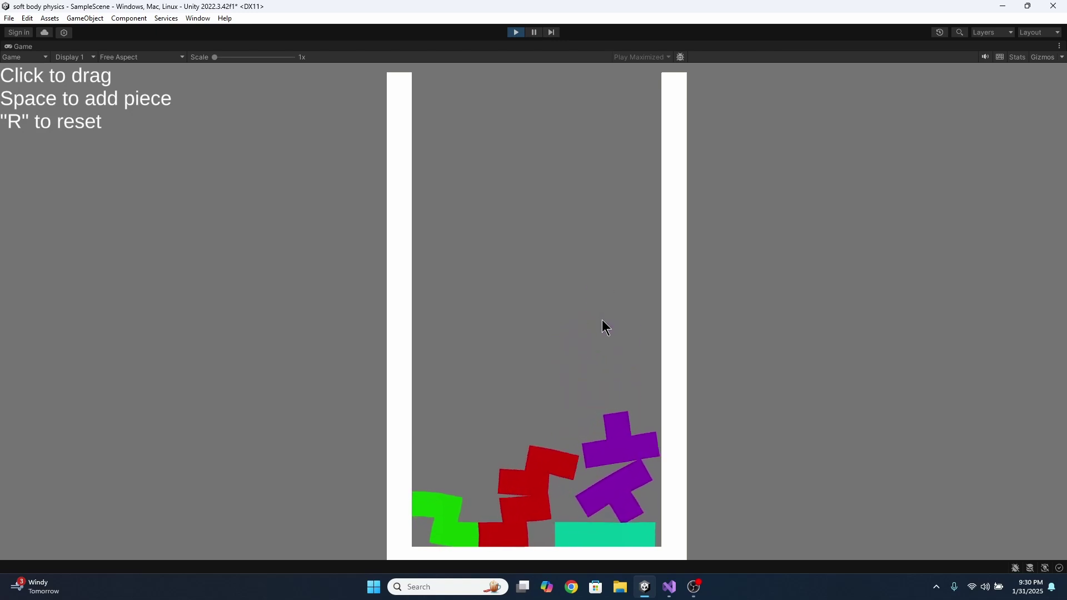
{"action": "key", "text": "space"}
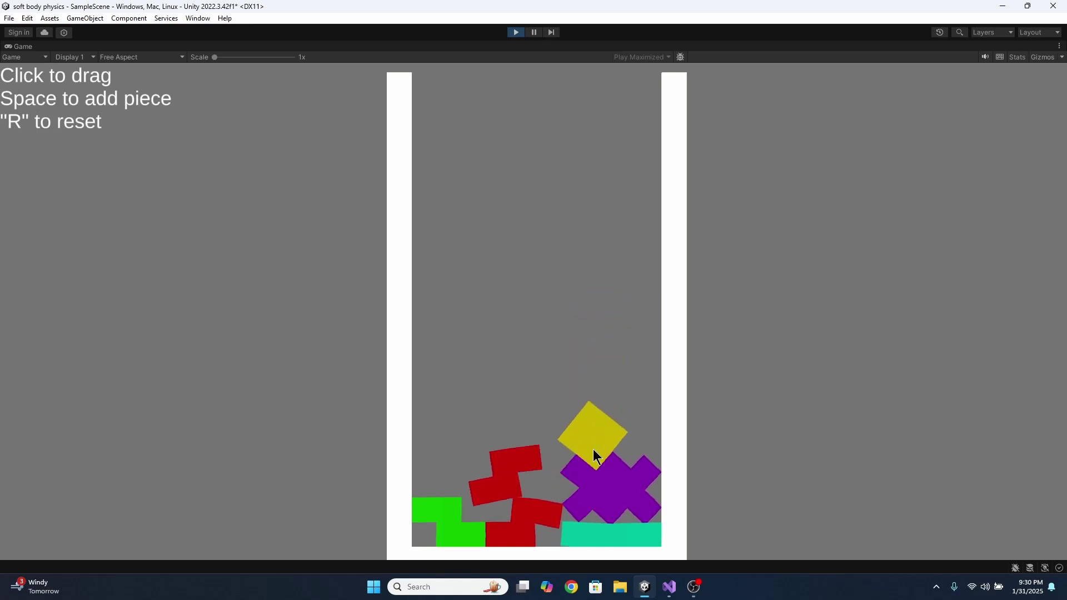
{"action": "left_click_drag", "start_coordinate": [600, 471], "coordinate": [538, 381]}
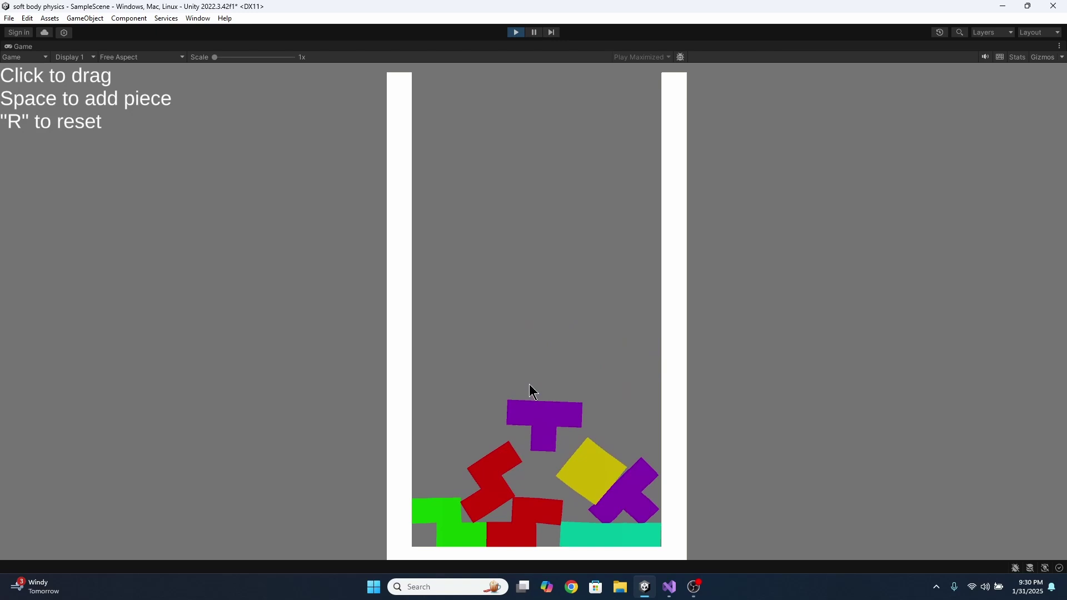
{"action": "key", "text": "space"}
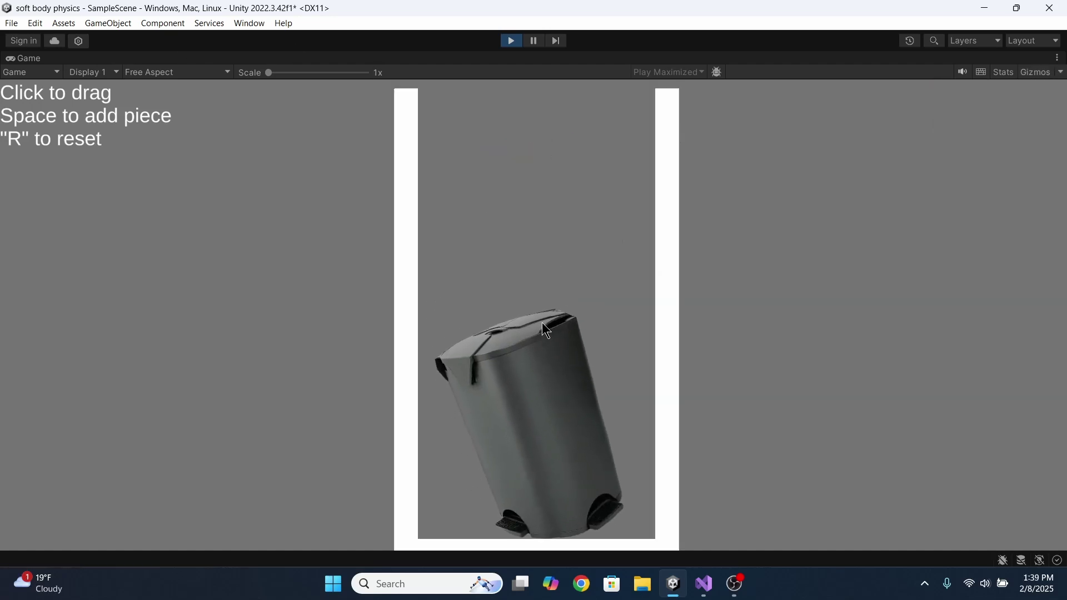
- Tug the trash can by its lid toward the right wall with its mesh gizmos switched on, and reset the scene
{"action": "left_click_drag", "start_coordinate": [545, 329], "coordinate": [606, 289]}
{"action": "left_click", "coordinate": [1037, 73]}
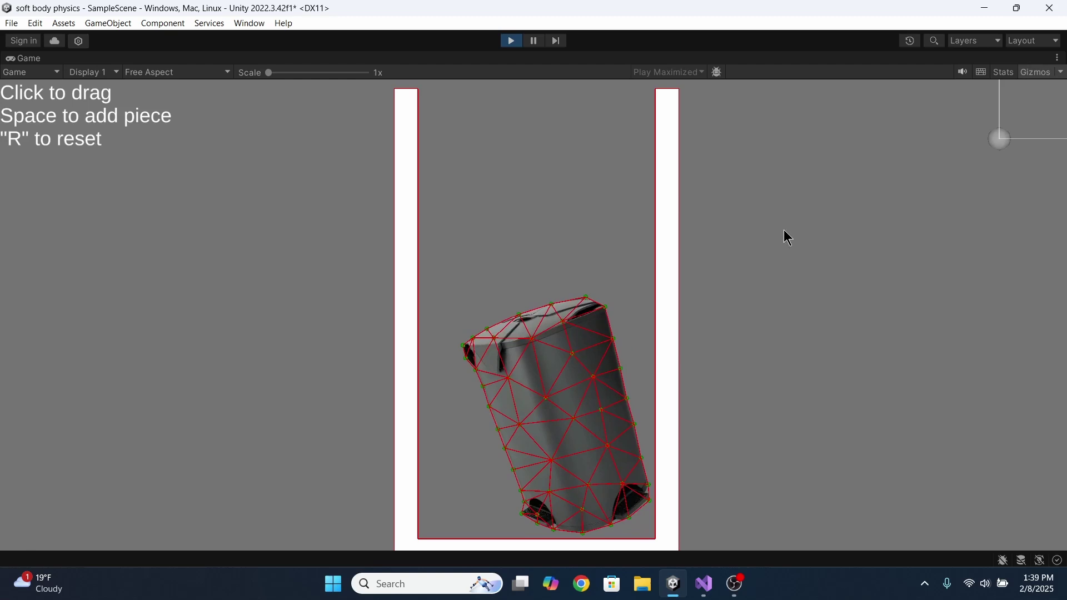
{"action": "key", "text": "r"}
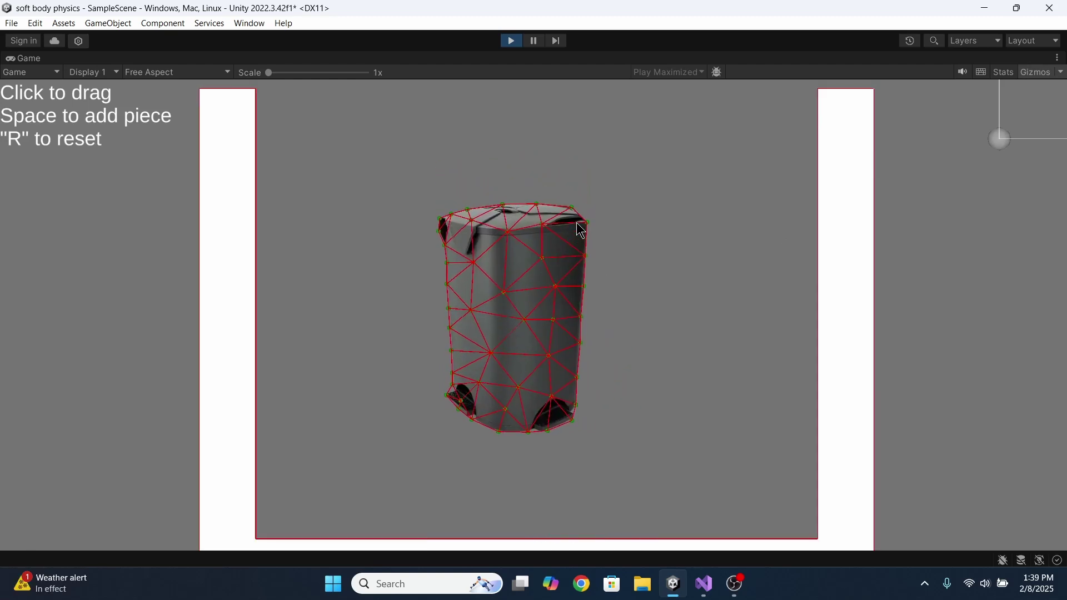
- Hide the gizmos and toss the trash can around the wide container
{"action": "left_click_drag", "start_coordinate": [569, 244], "coordinate": [792, 336]}
{"action": "left_click", "coordinate": [1039, 78]}
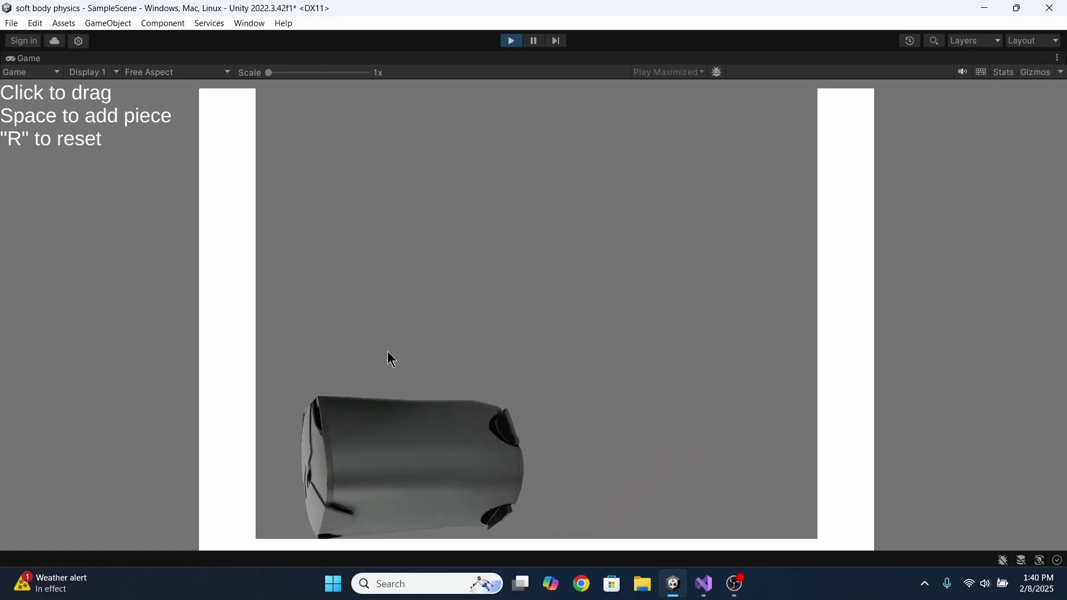
{"action": "mouse_move", "coordinate": [452, 436]}
{"action": "left_mouse_down"}
{"action": "mouse_move", "coordinate": [608, 374]}
{"action": "mouse_move", "coordinate": [566, 374]}
{"action": "mouse_move", "coordinate": [499, 318]}
{"action": "mouse_move", "coordinate": [334, 322]}
{"action": "mouse_move", "coordinate": [224, 355]}
{"action": "mouse_move", "coordinate": [539, 431]}
{"action": "mouse_move", "coordinate": [601, 410]}
{"action": "mouse_move", "coordinate": [626, 383]}
{"action": "mouse_move", "coordinate": [403, 476]}
{"action": "mouse_move", "coordinate": [454, 456]}
{"action": "left_mouse_up"}
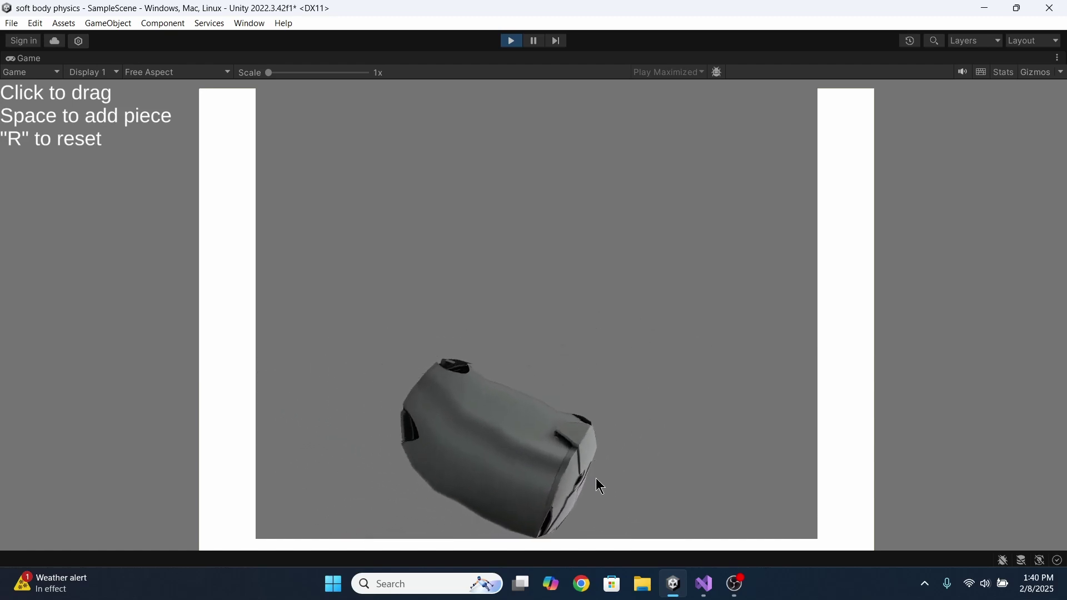
{"action": "left_click_drag", "start_coordinate": [596, 478], "coordinate": [532, 308]}
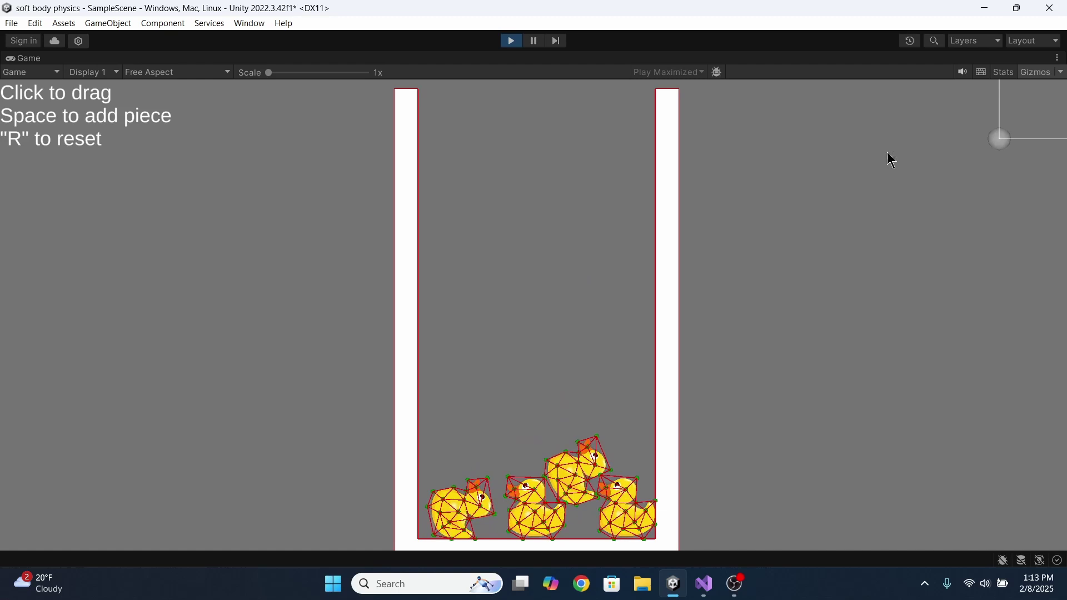
- Hide the gizmos and toss the rubber ducks around the narrow container
{"action": "left_click", "coordinate": [1037, 73]}
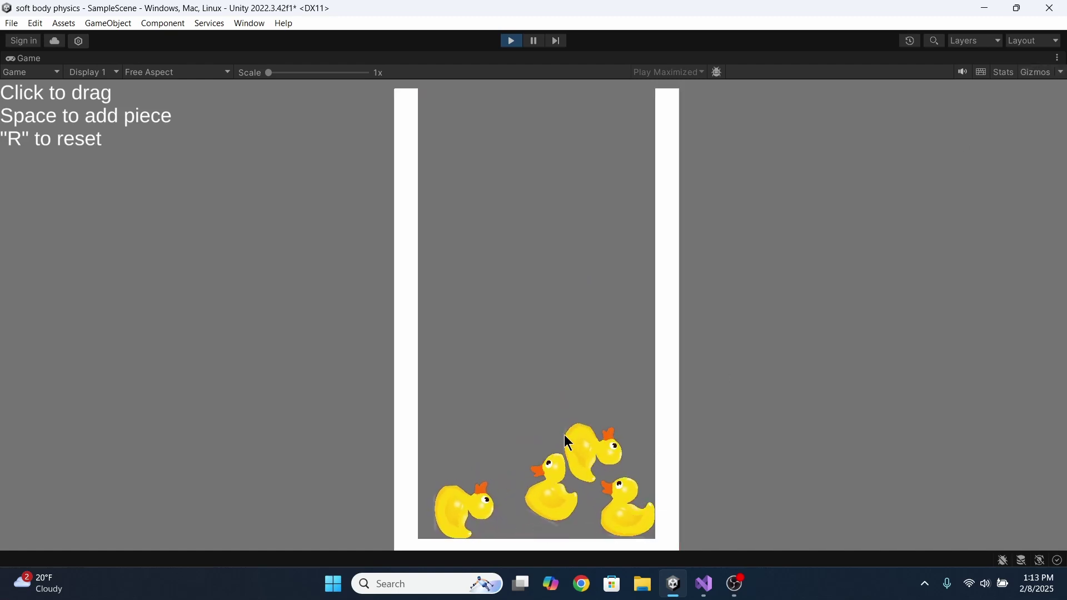
{"action": "left_click_drag", "start_coordinate": [565, 434], "coordinate": [436, 377]}
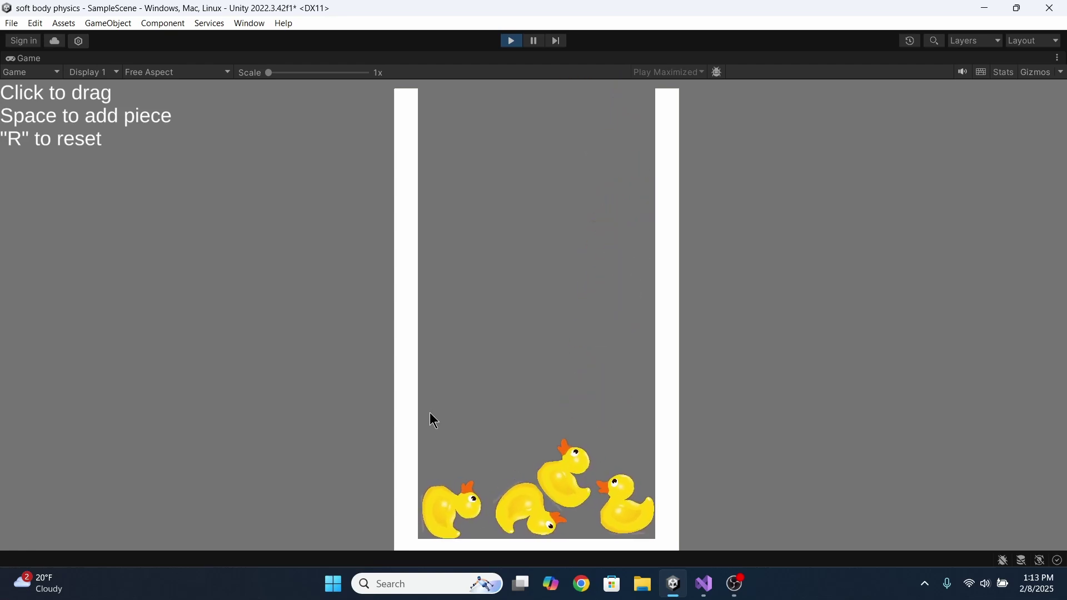
{"action": "left_click_drag", "start_coordinate": [465, 484], "coordinate": [527, 430]}
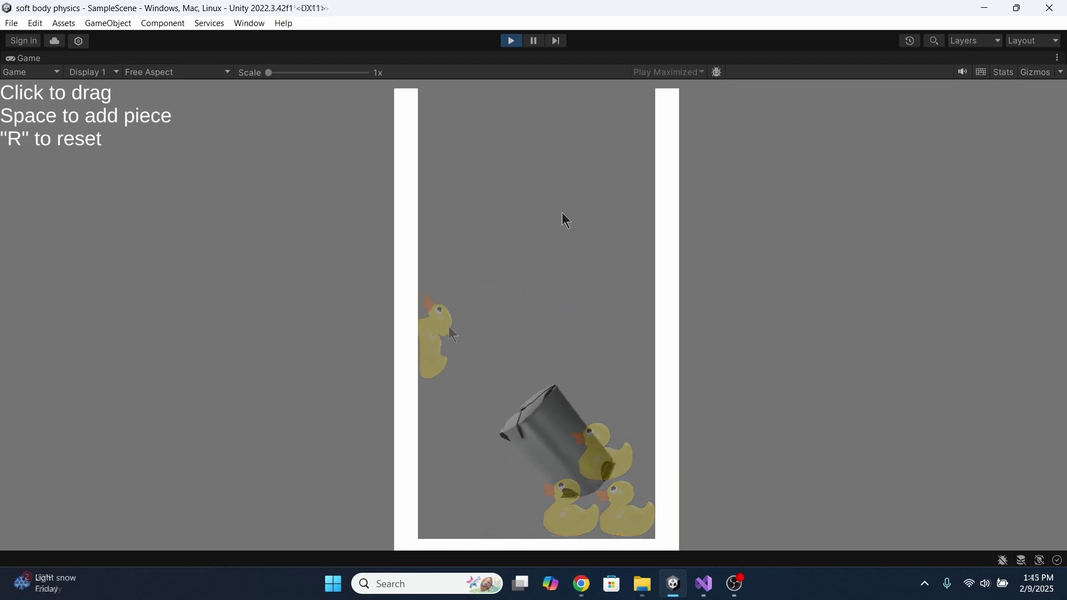
- Add several rubber ducks one by one above the trash can in the narrow container
{"action": "key", "text": "space"}
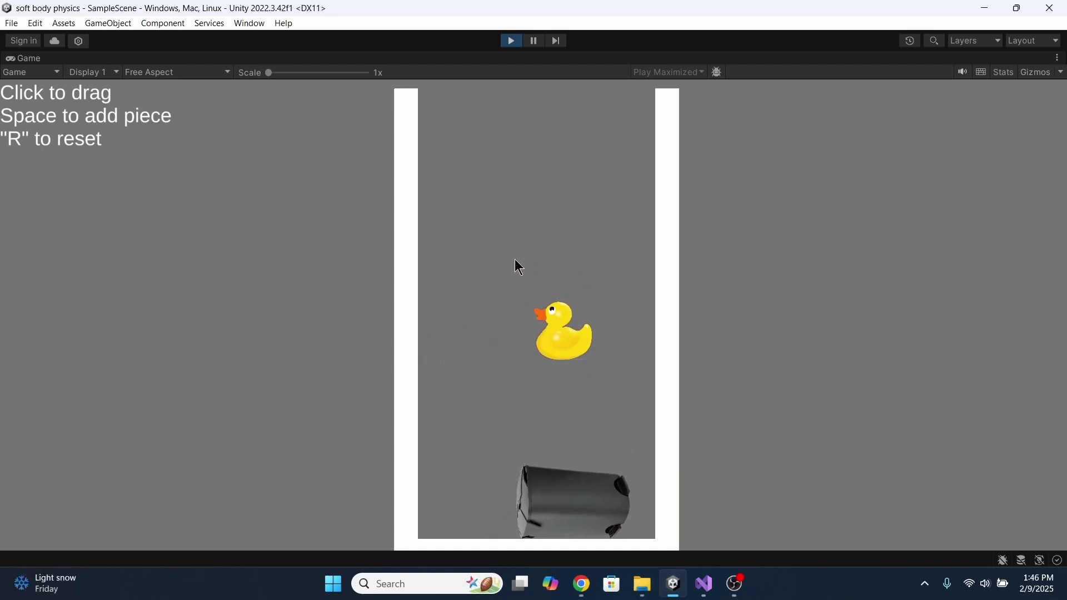
{"action": "key", "text": "space"}
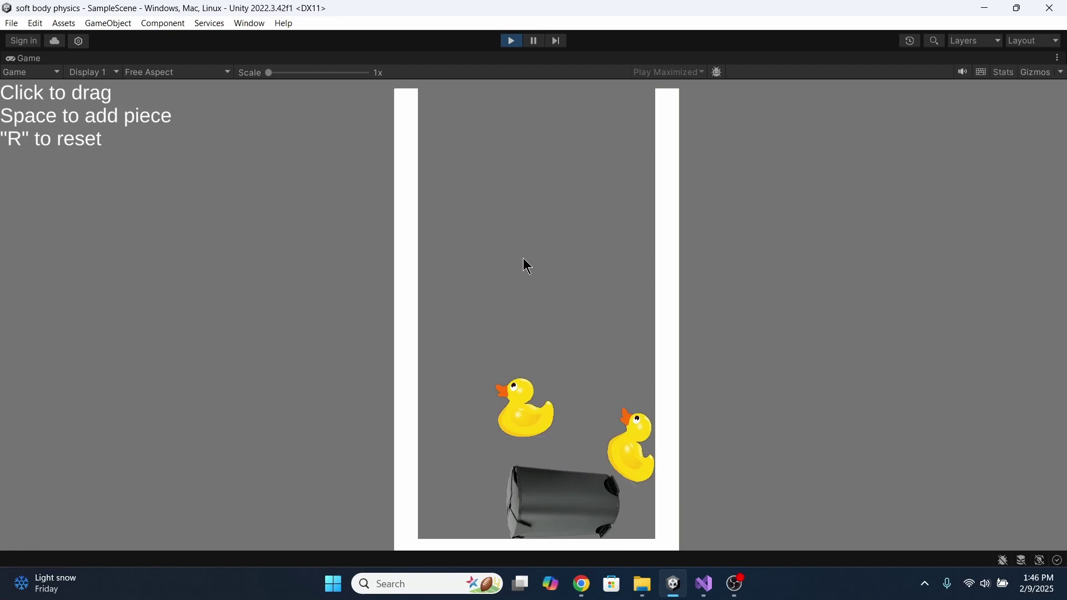
{"action": "key", "text": "space"}
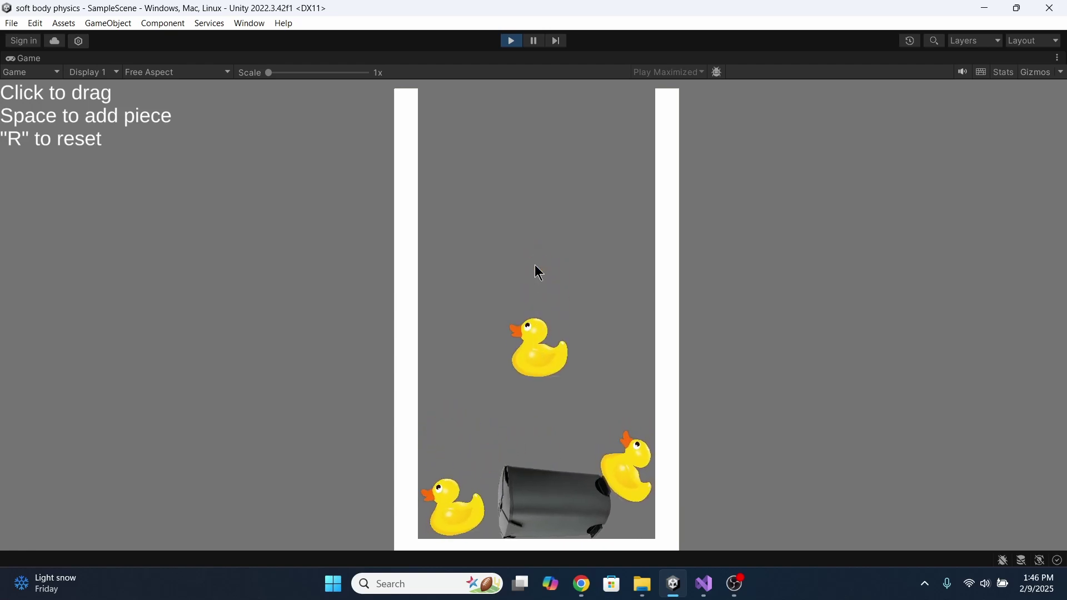
{"action": "key", "text": "space"}
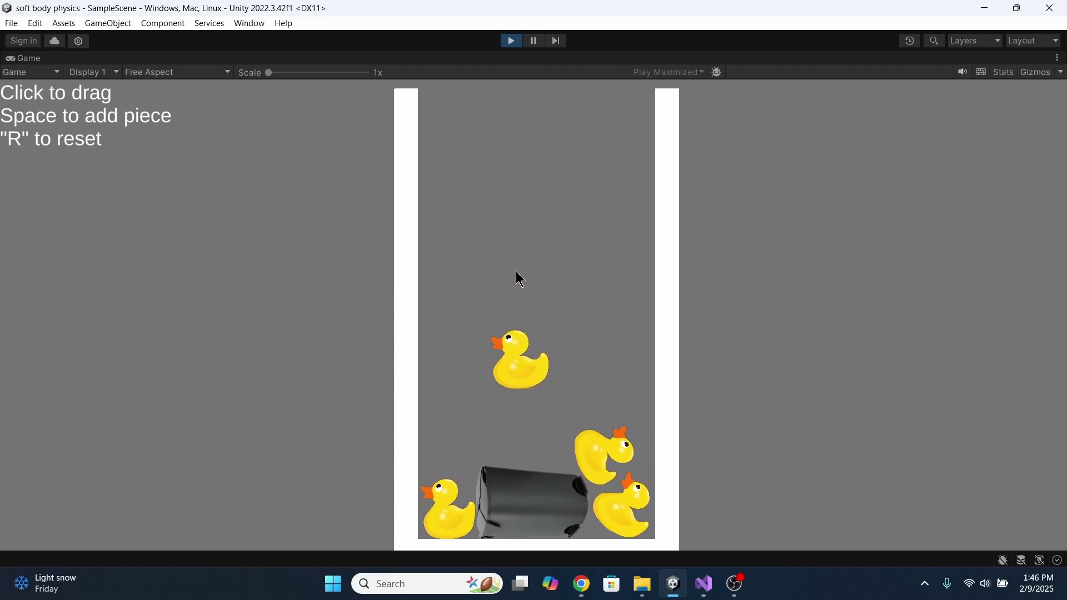
{"action": "key", "text": "space"}
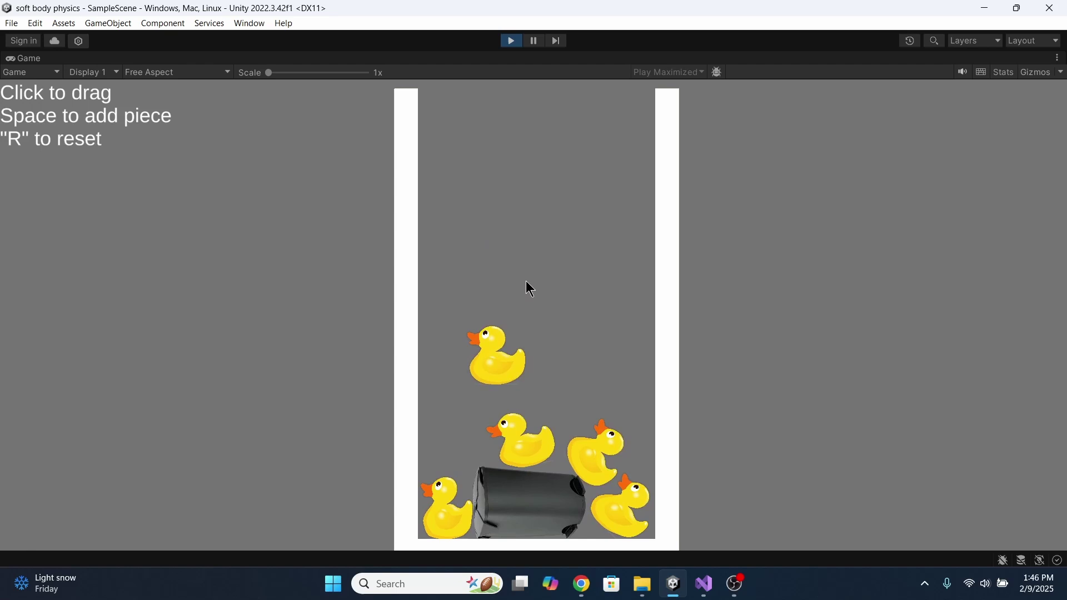
- Repeatedly lift the trash can and drop it onto the ducks, and pull piled ducks upward
{"action": "left_click_drag", "start_coordinate": [506, 511], "coordinate": [510, 236]}
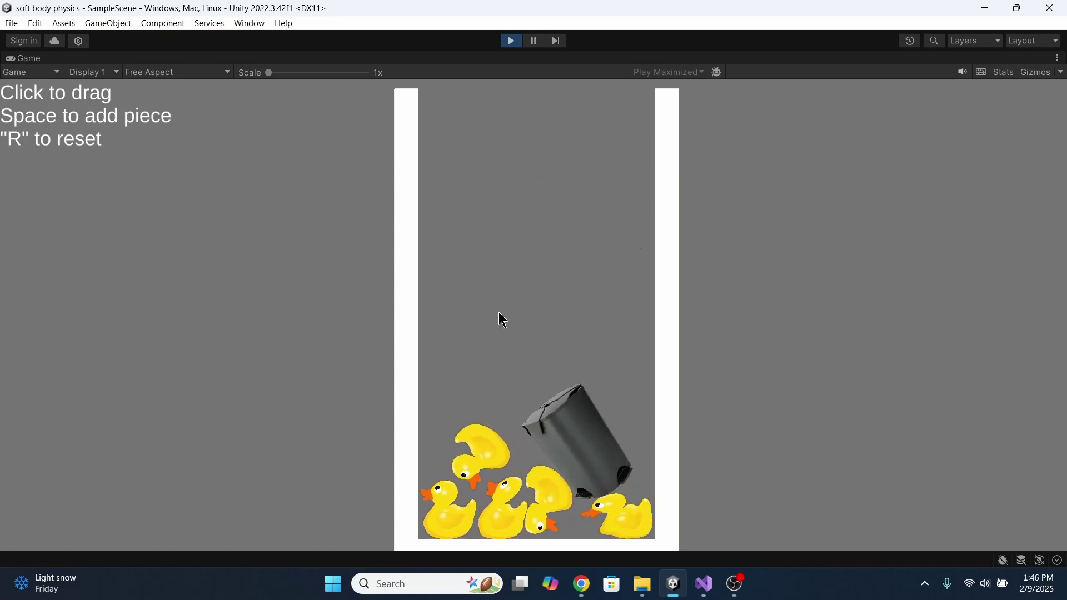
{"action": "left_click_drag", "start_coordinate": [553, 439], "coordinate": [550, 311]}
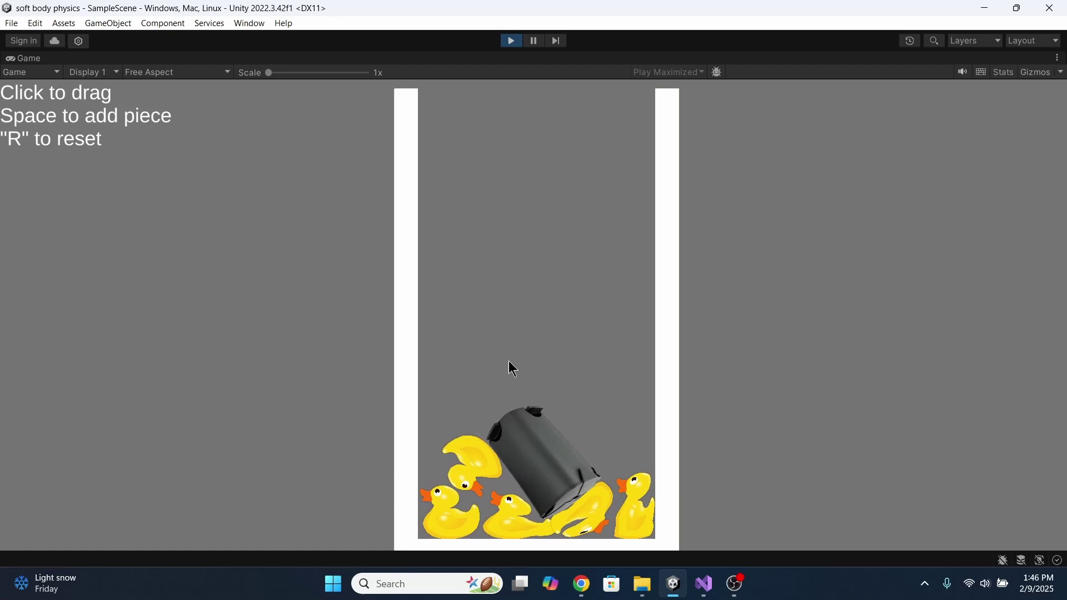
{"action": "left_click_drag", "start_coordinate": [534, 428], "coordinate": [538, 328]}
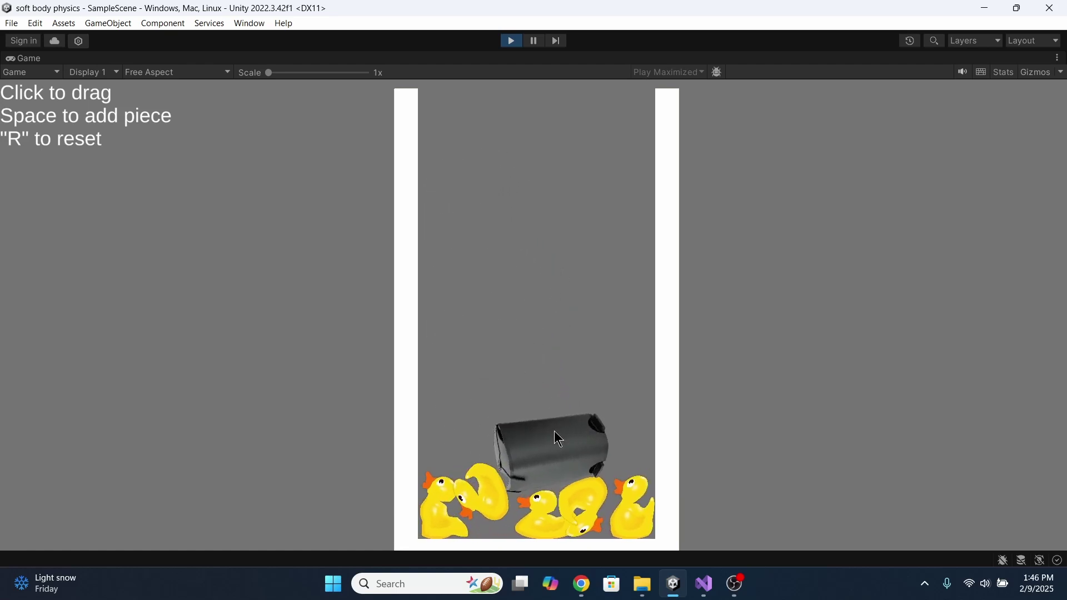
{"action": "left_click_drag", "start_coordinate": [558, 433], "coordinate": [560, 348]}
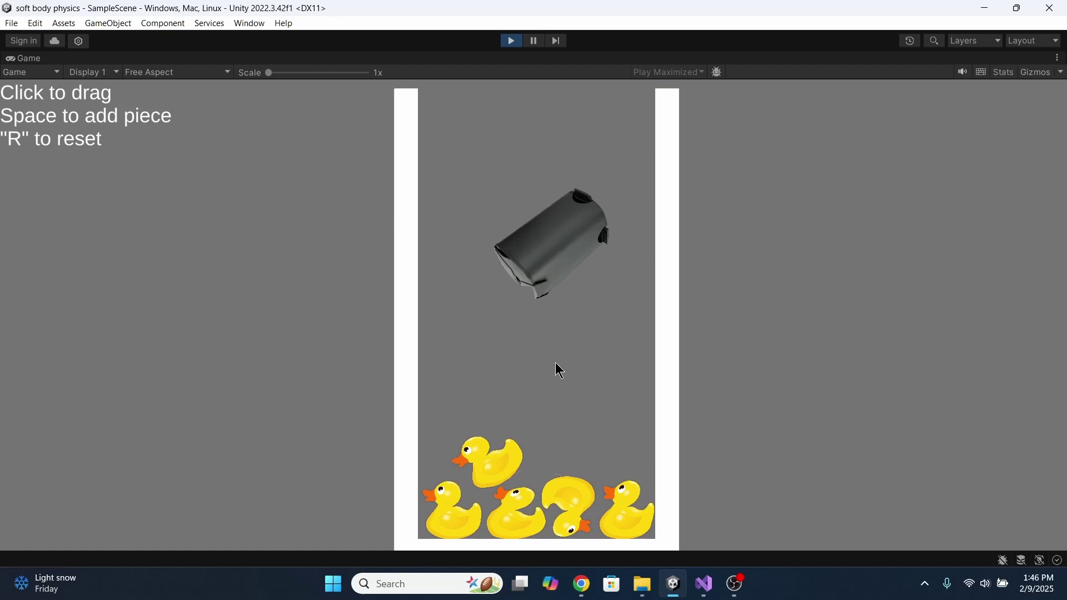
{"action": "left_click_drag", "start_coordinate": [568, 430], "coordinate": [570, 350]}
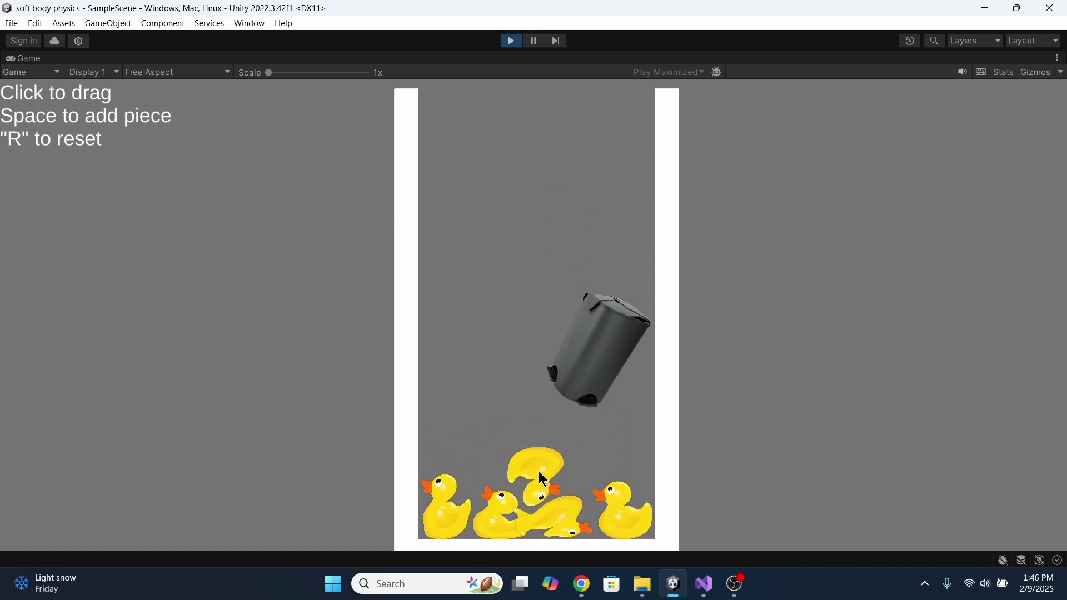
{"action": "left_click_drag", "start_coordinate": [533, 477], "coordinate": [545, 406]}
{"action": "left_click_drag", "start_coordinate": [532, 511], "coordinate": [547, 422]}
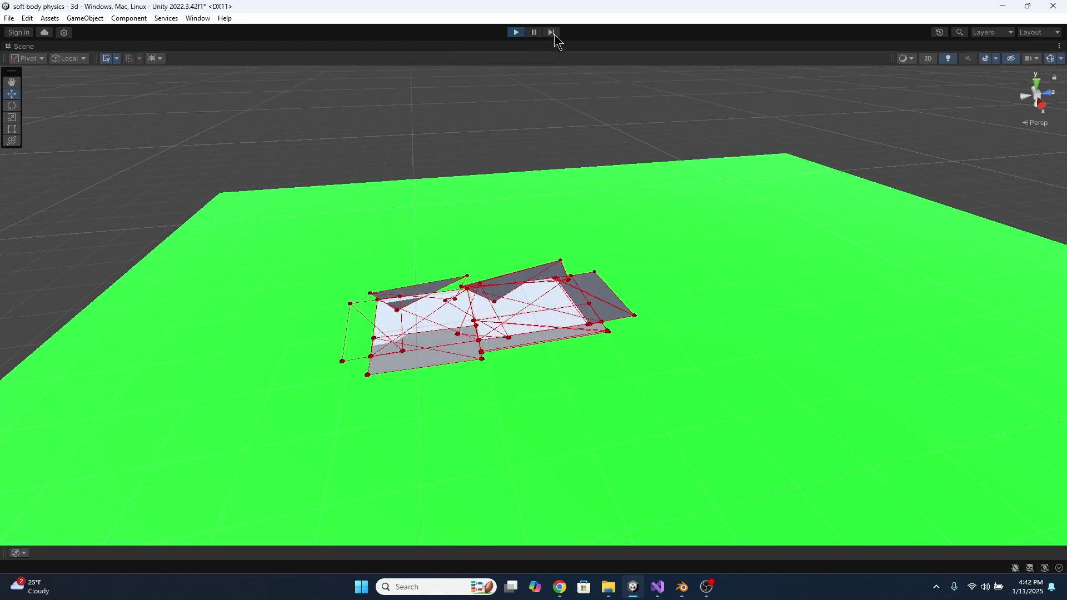
- Stop the running simulation of the 3D soft body scene
{"action": "left_click", "coordinate": [517, 33]}
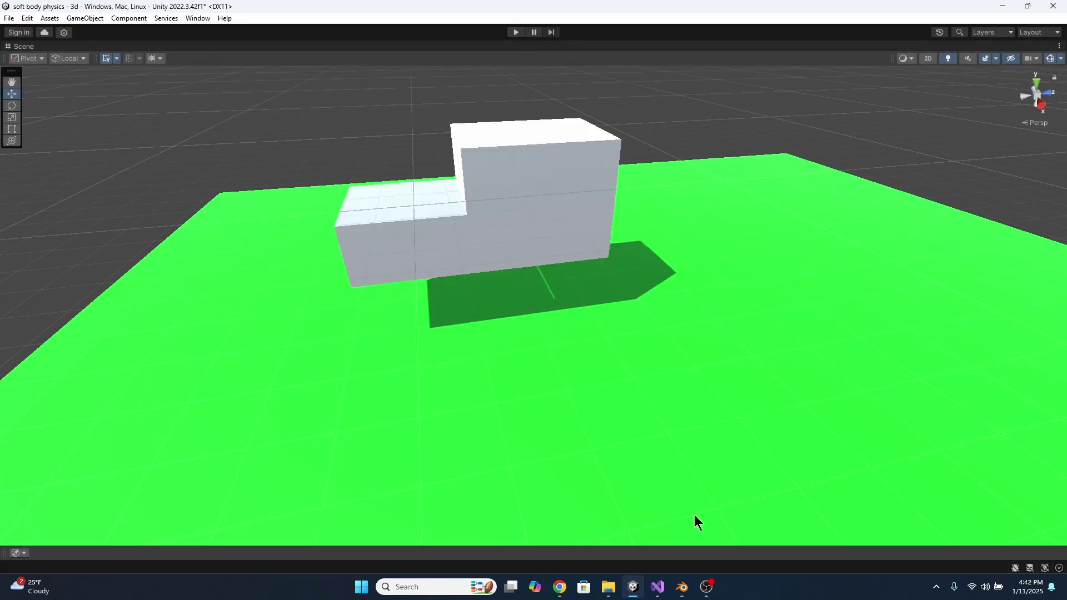
{"action": "left_click", "coordinate": [707, 587]}
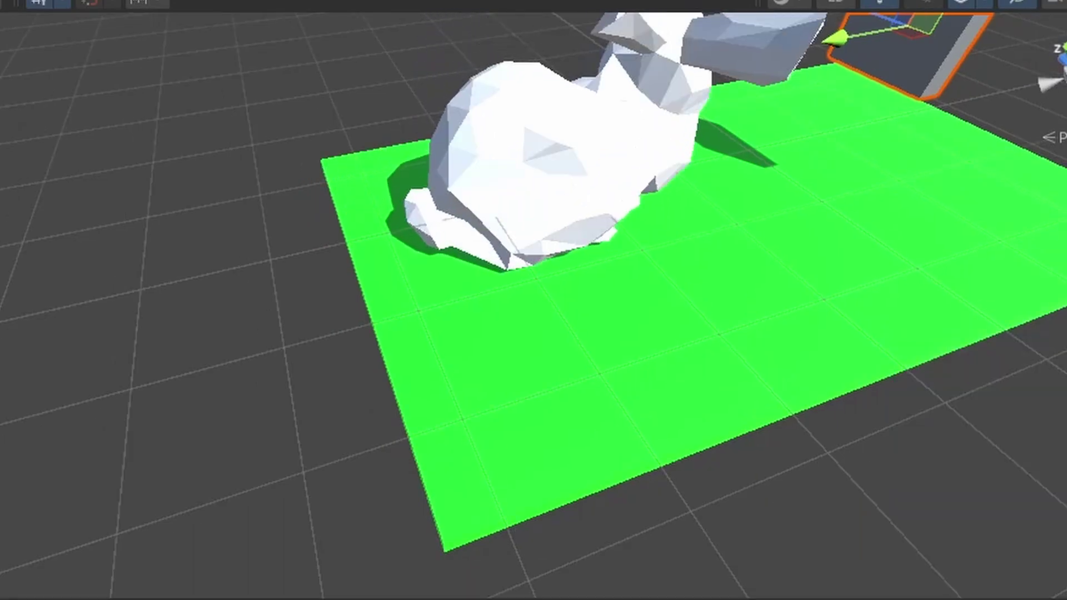
- Move the selected block into the soft white bunny, pull it back and push it in again to deform the mesh
{"action": "left_click_drag", "start_coordinate": [884, 290], "coordinate": [856, 95], "text": "alt"}
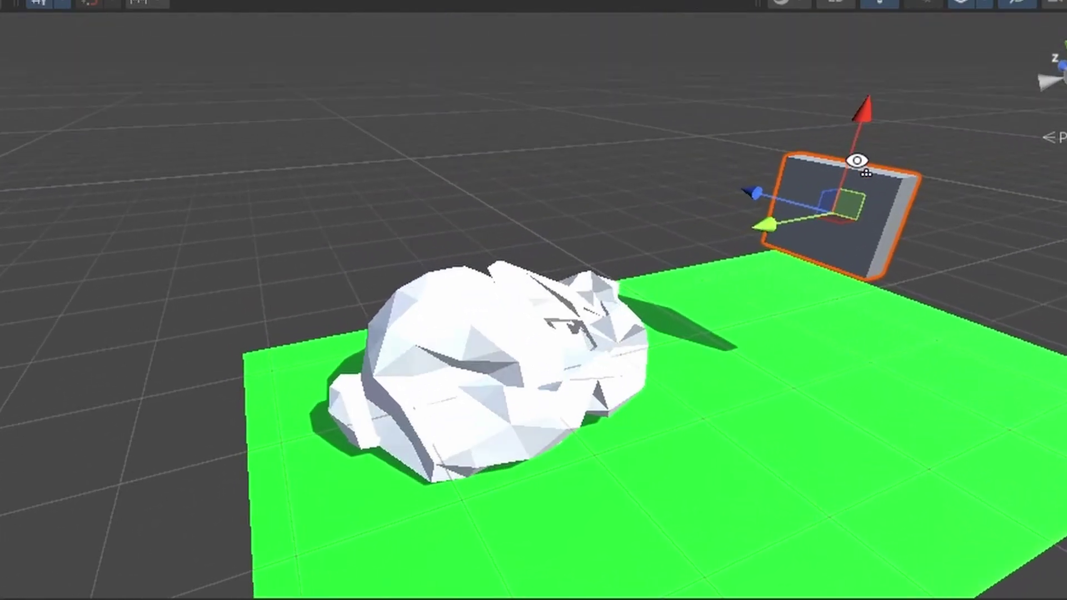
{"action": "scroll", "coordinate": [834, 203], "scroll_direction": "up", "scroll_amount": 5}
{"action": "left_click_drag", "start_coordinate": [796, 212], "coordinate": [508, 328]}
{"action": "left_click_drag", "start_coordinate": [583, 136], "coordinate": [639, 164]}
{"action": "left_click_drag", "start_coordinate": [563, 262], "coordinate": [708, 181]}
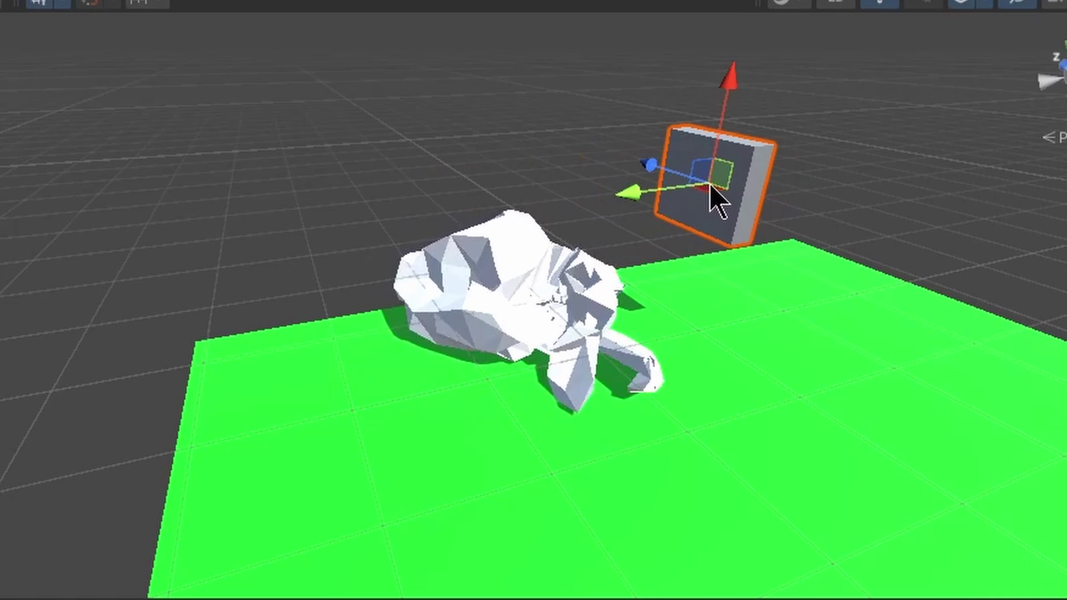
{"action": "left_click_drag", "start_coordinate": [732, 81], "coordinate": [726, 162]}
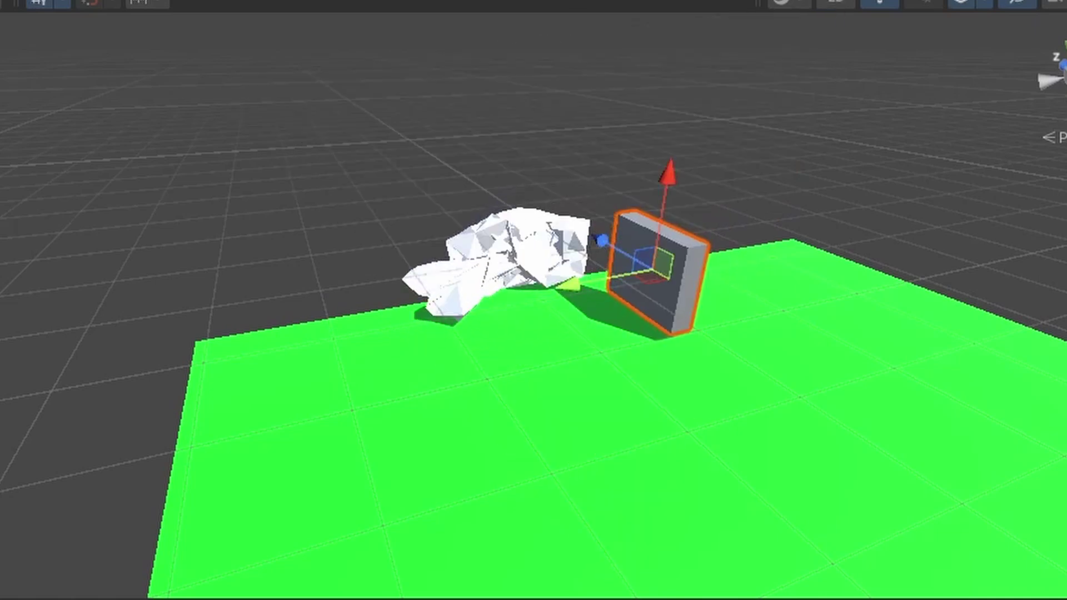
{"action": "left_click_drag", "start_coordinate": [811, 269], "coordinate": [334, 178], "text": "alt"}
{"action": "scroll", "coordinate": [334, 179], "scroll_direction": "up", "scroll_amount": 3}
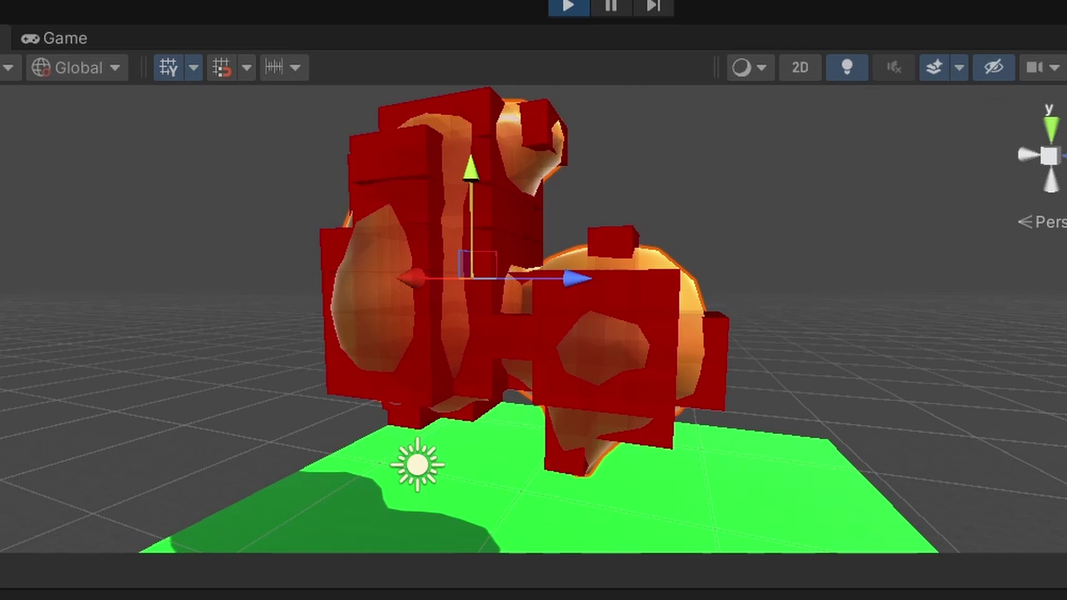
- Inspect the red boxes around the duck, and compare the simplified and detailed duck meshes from all four sides
{"action": "left_click_drag", "start_coordinate": [876, 311], "coordinate": [742, 413], "text": "alt"}
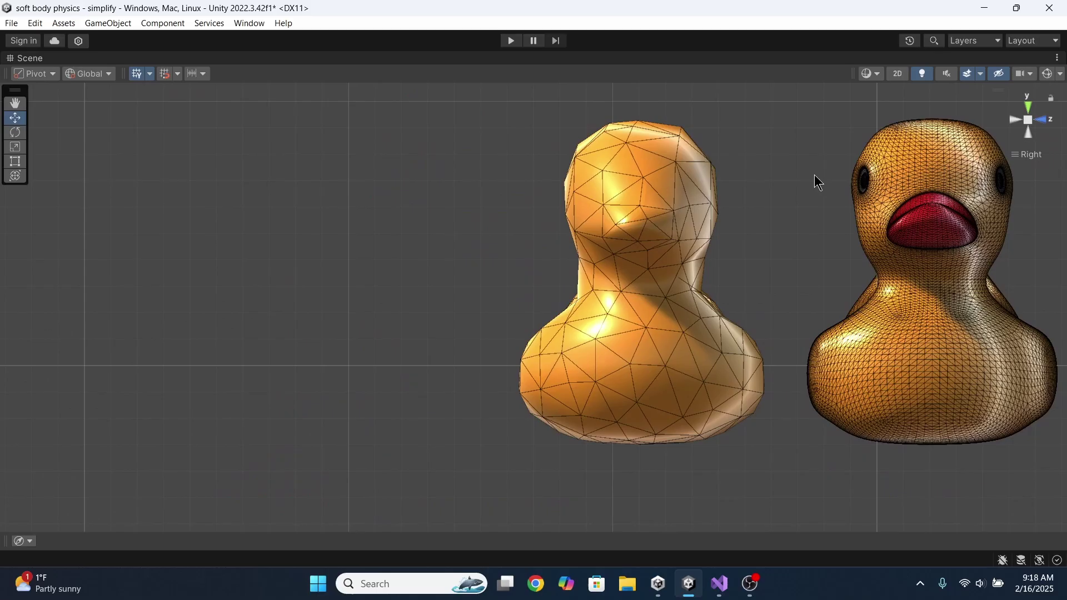
{"action": "left_click_drag", "start_coordinate": [815, 179], "coordinate": [559, 185]}
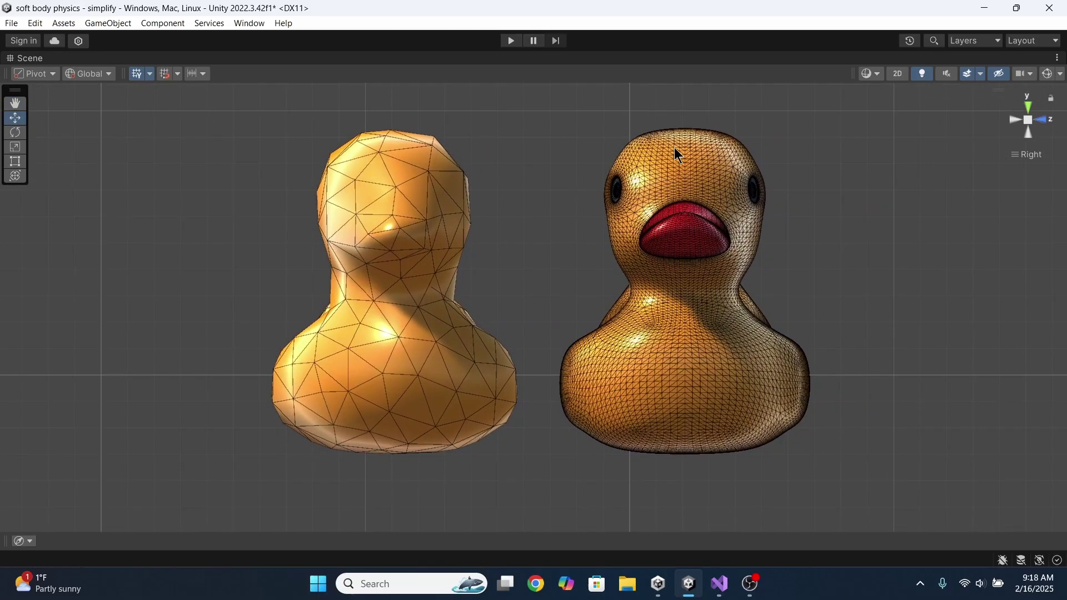
{"action": "left_click", "coordinate": [1052, 121]}
{"action": "left_click", "coordinate": [1052, 124]}
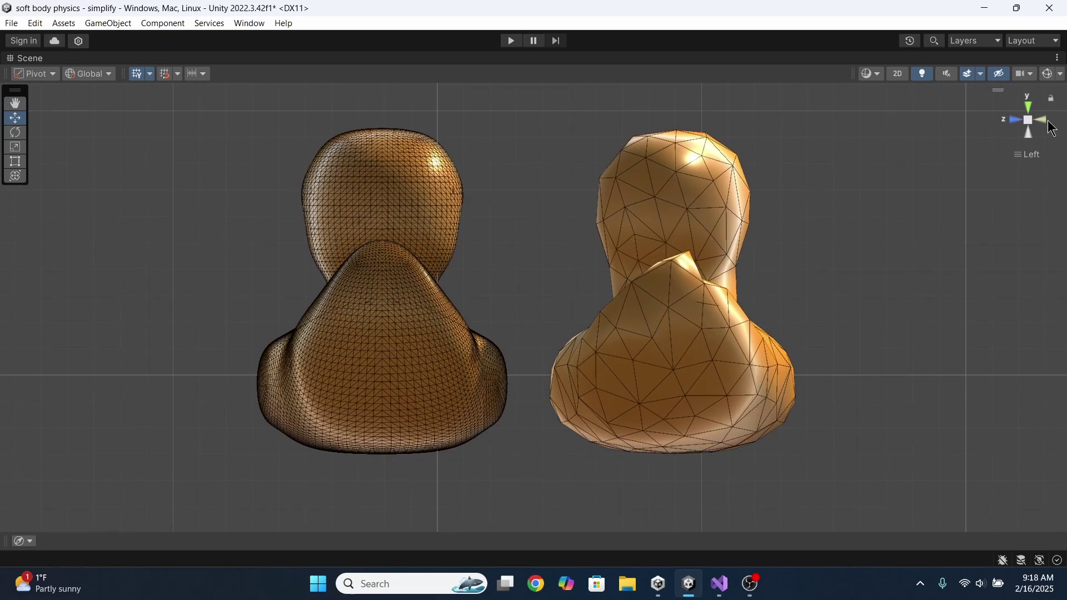
{"action": "left_click", "coordinate": [1053, 130]}
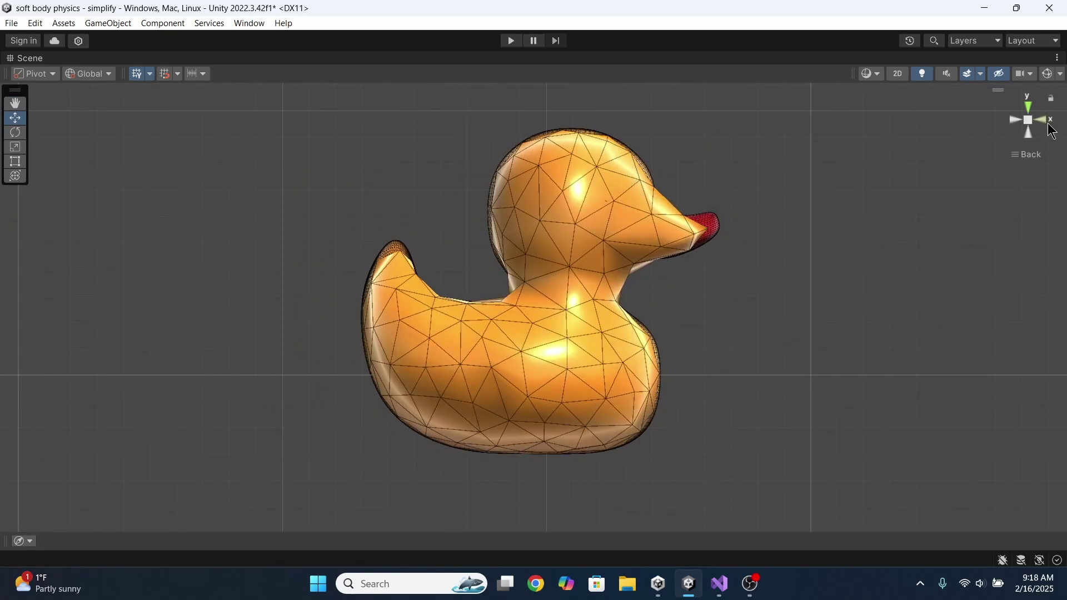
{"action": "left_click", "coordinate": [1052, 129]}
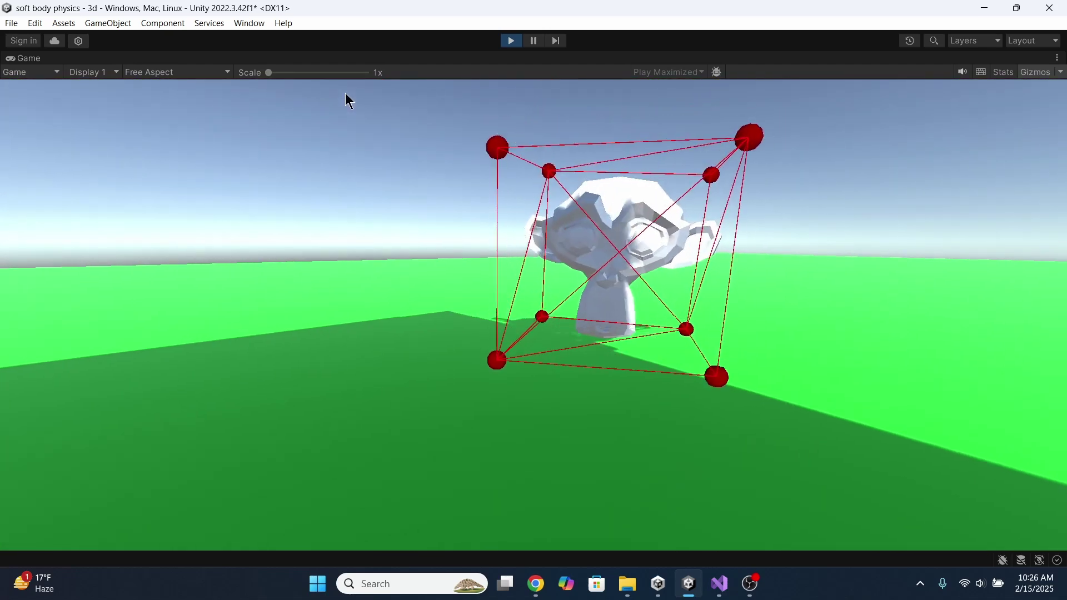
- Hide the gizmos drawn around the monkey head in the running game
{"action": "left_click", "coordinate": [1038, 72]}
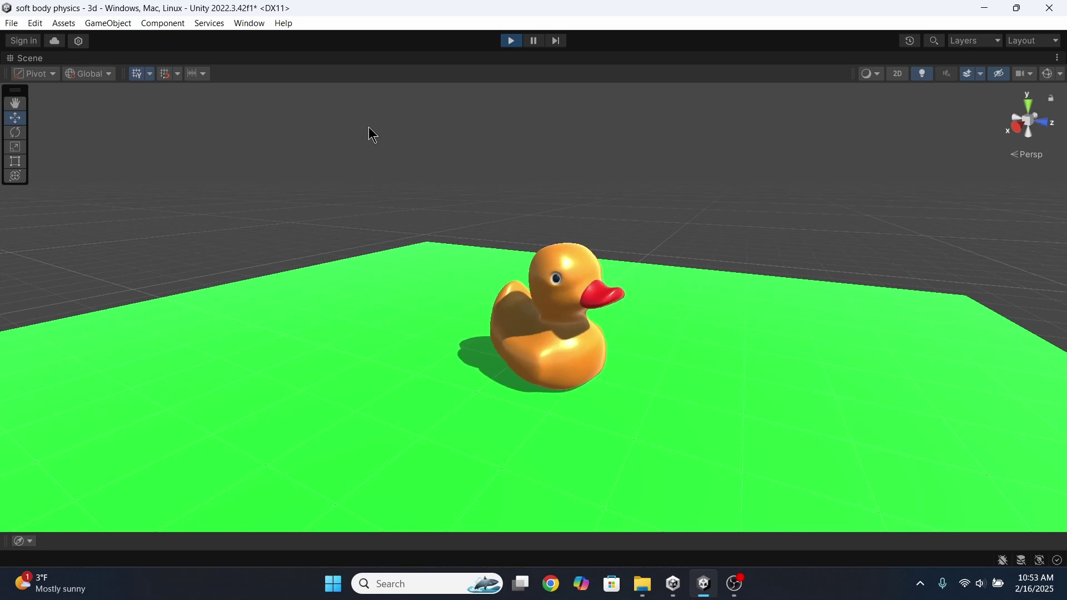
- Examine the moving soft body duck in Shaded Wireframe mode, and return the scene to Shaded
{"action": "left_click_drag", "start_coordinate": [374, 135], "coordinate": [322, 162], "text": "alt"}
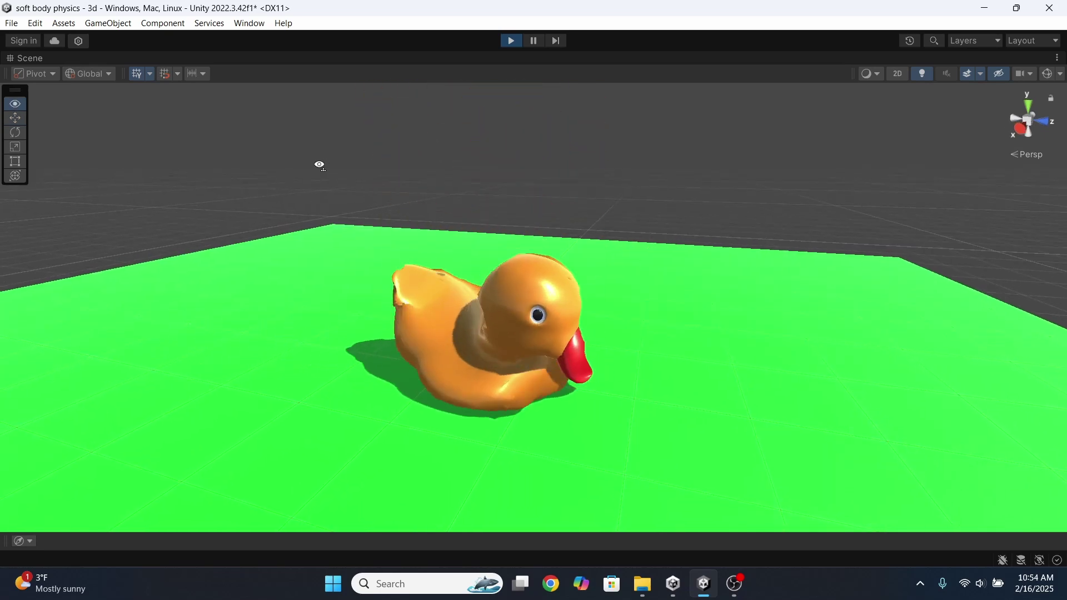
{"action": "left_click_drag", "start_coordinate": [320, 164], "coordinate": [305, 149], "text": "alt"}
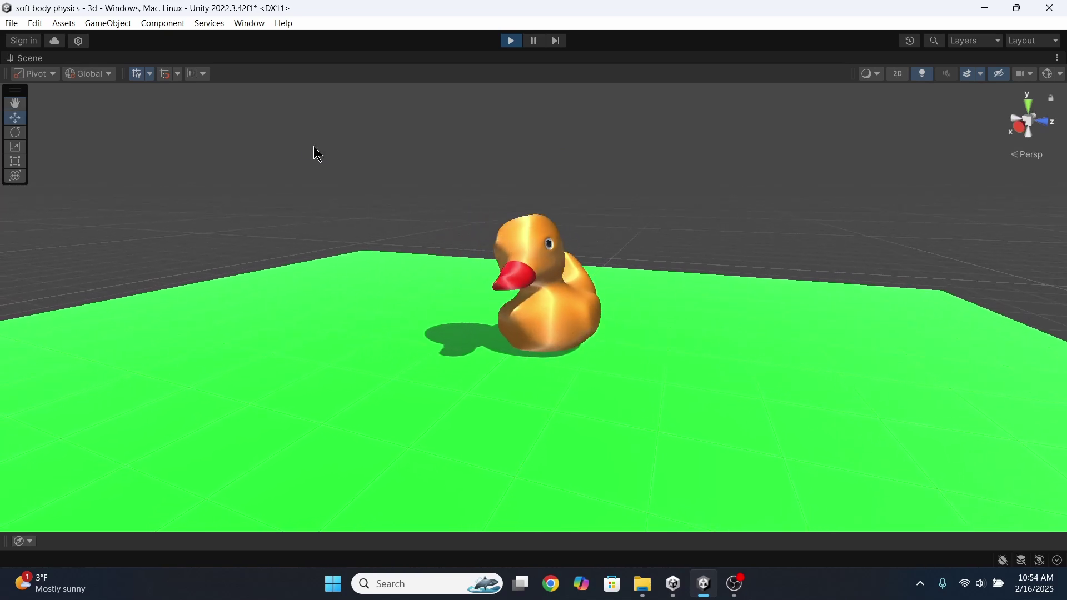
{"action": "left_click", "coordinate": [866, 77]}
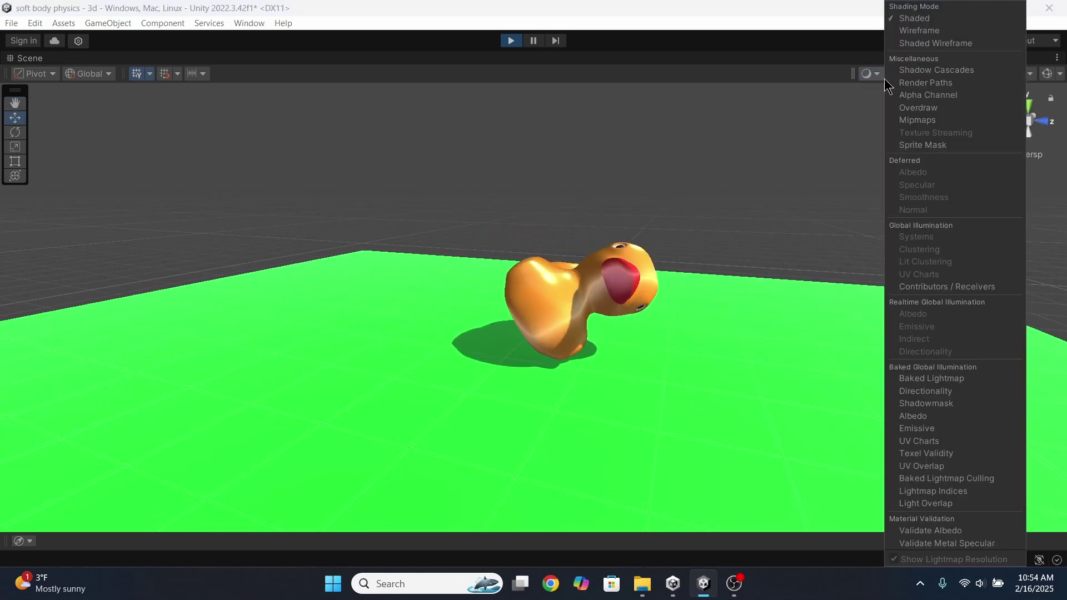
{"action": "left_click", "coordinate": [925, 44]}
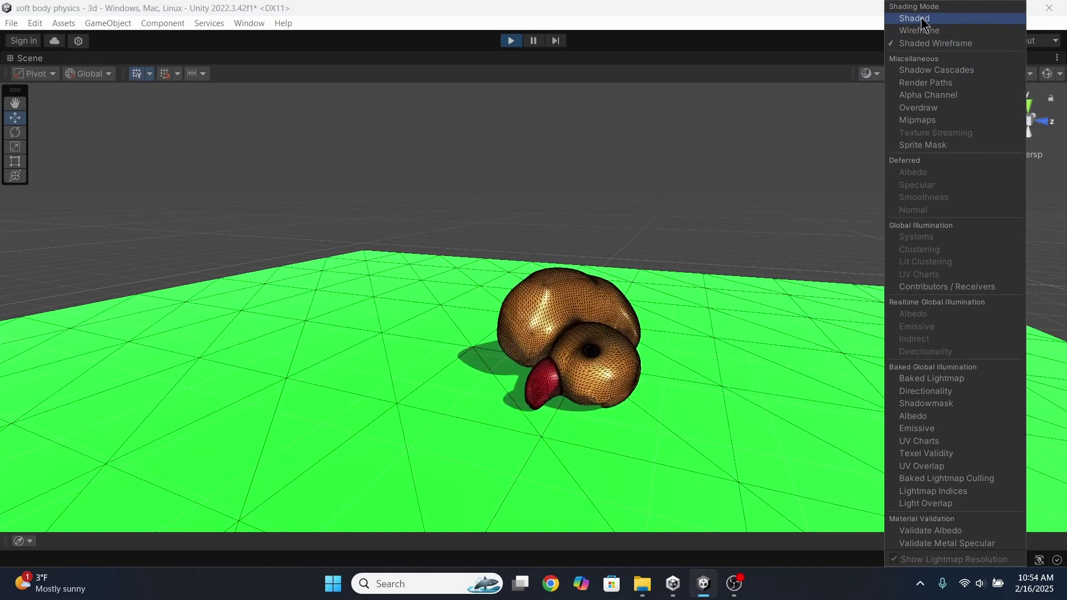
{"action": "left_click", "coordinate": [922, 20]}
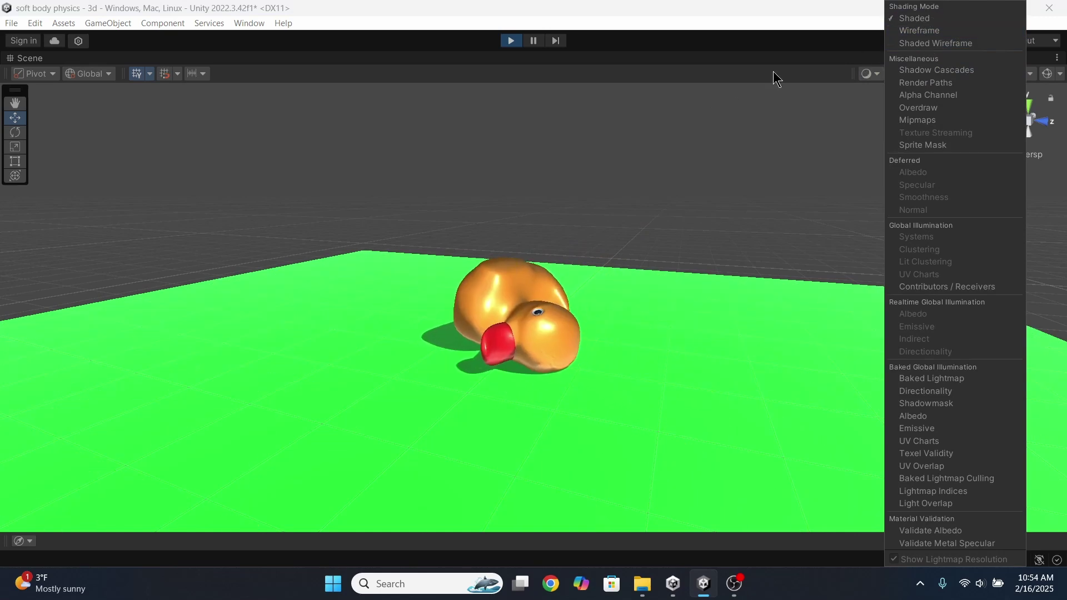
{"action": "left_click", "coordinate": [706, 102]}
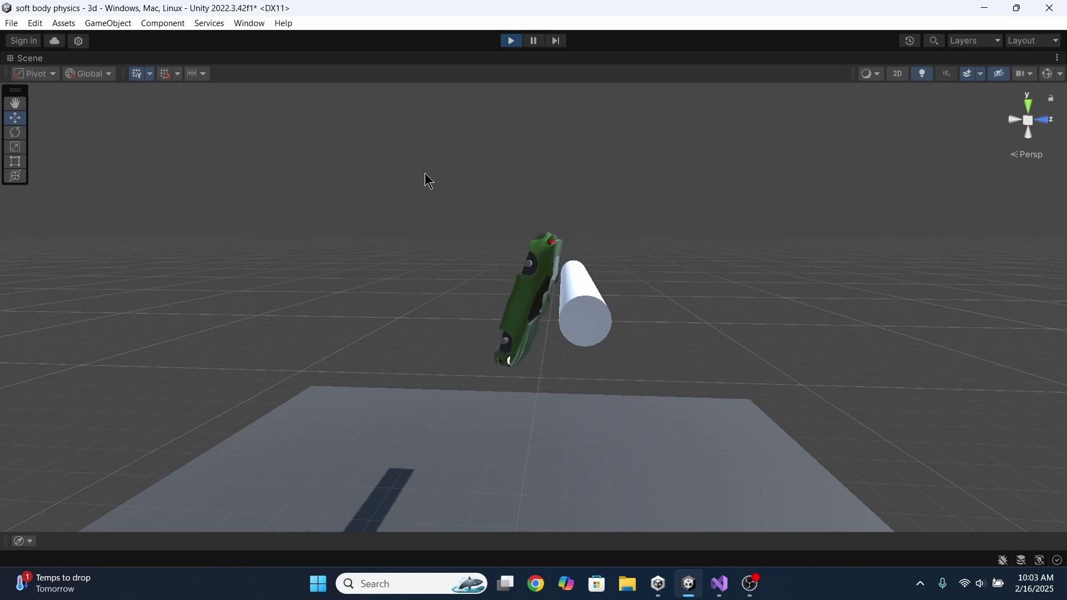
- Examine the green soft body car close up on the grey floor
{"action": "right_click_drag", "start_coordinate": [424, 182], "coordinate": [398, 285]}
{"action": "key", "text": "w"}
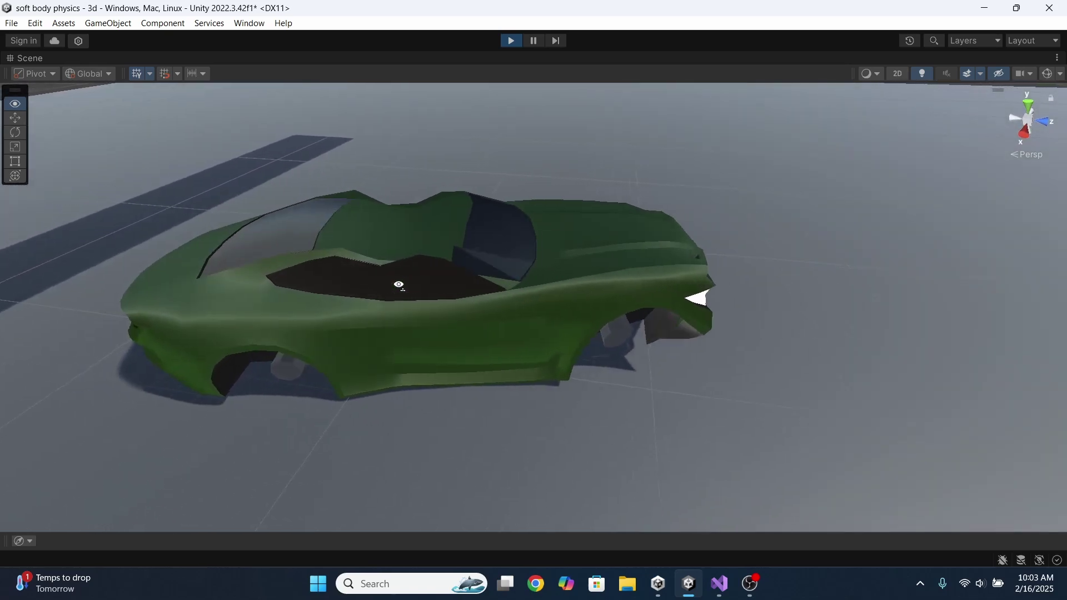